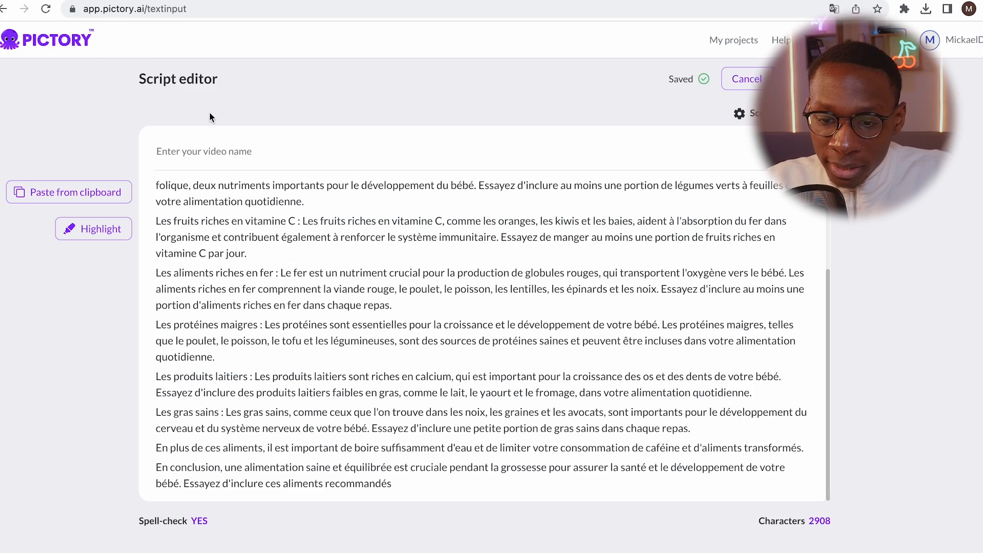
Name the video "Les aliments recommandés pendant la grossesse".
click(215, 152)
text(les aliments recommandés pendant la grossesse)
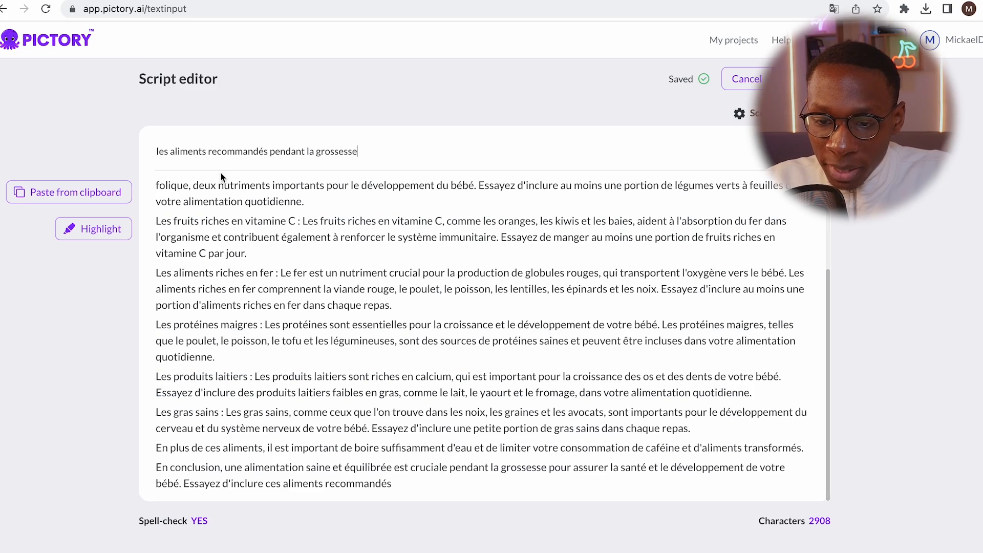
click(159, 152)
key(BackSpace)
text(L)
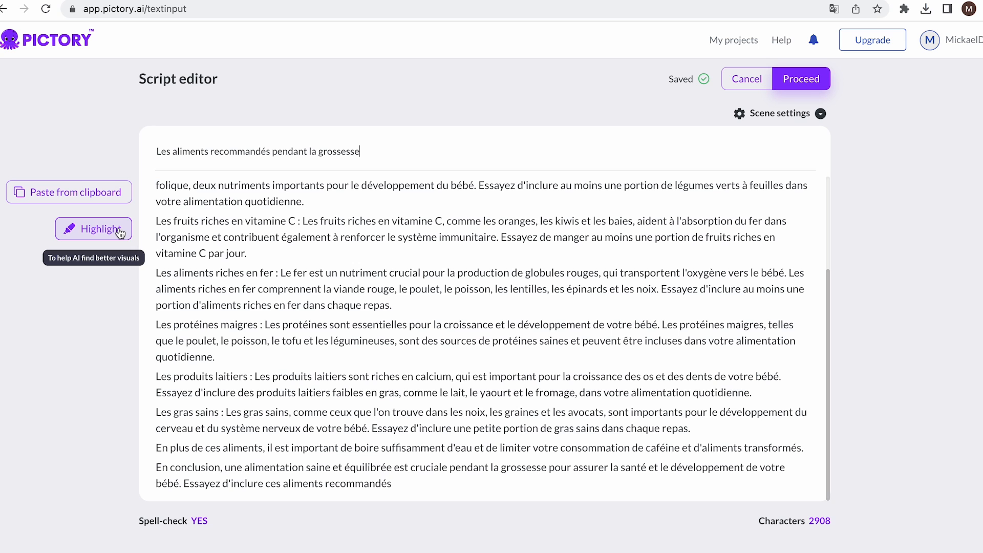
Highlight the lead phrases "Les fruits riches en vitamine C", "Les aliments riches en fer", "Les produits laitiers" and "Les protéines maigres" in the script.
drag(301, 222, 156, 222)
click(94, 229)
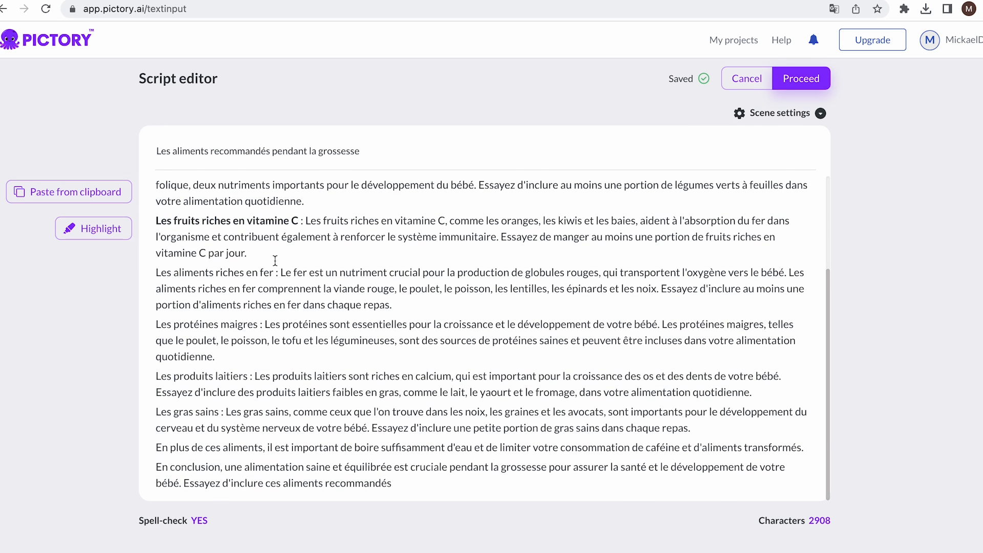
drag(274, 273, 154, 273)
click(93, 229)
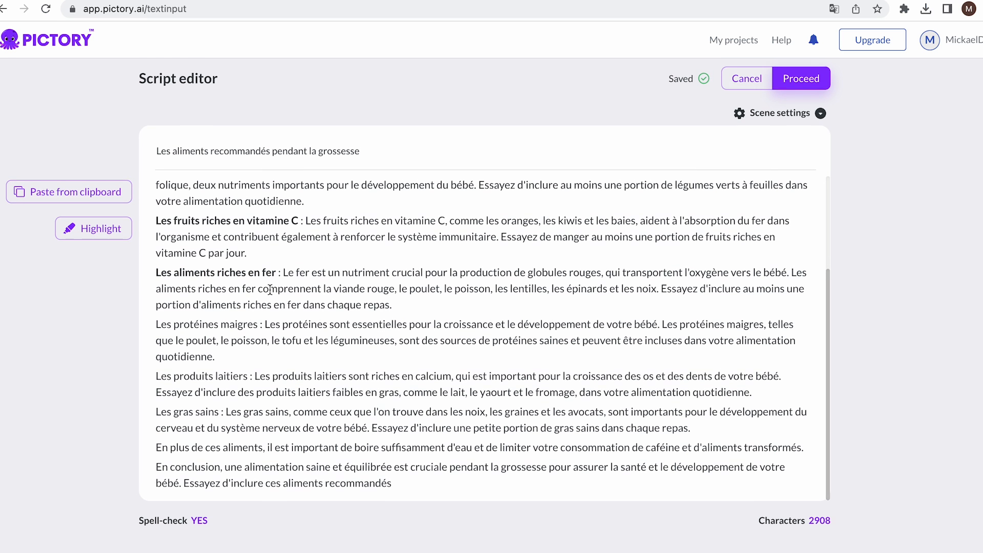
drag(247, 377, 132, 377)
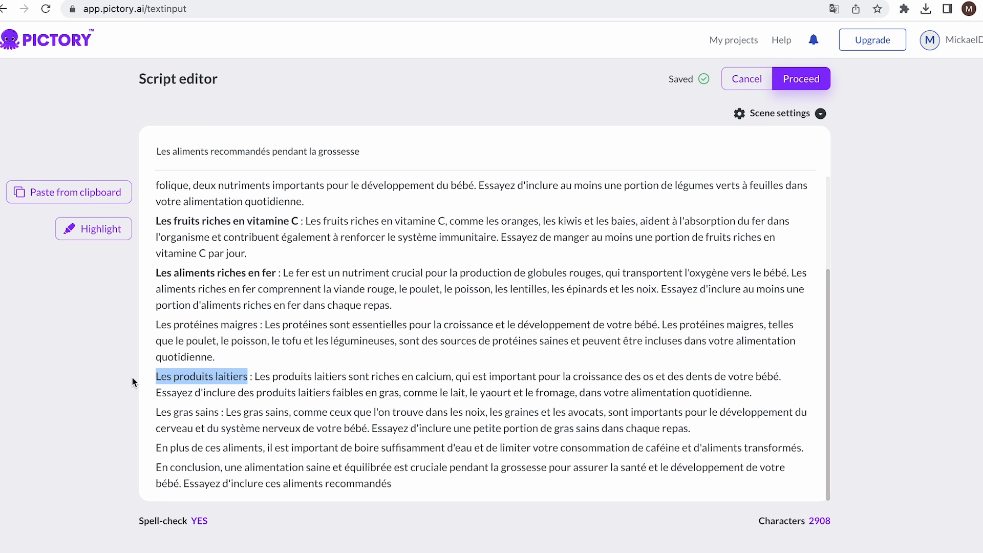
click(93, 229)
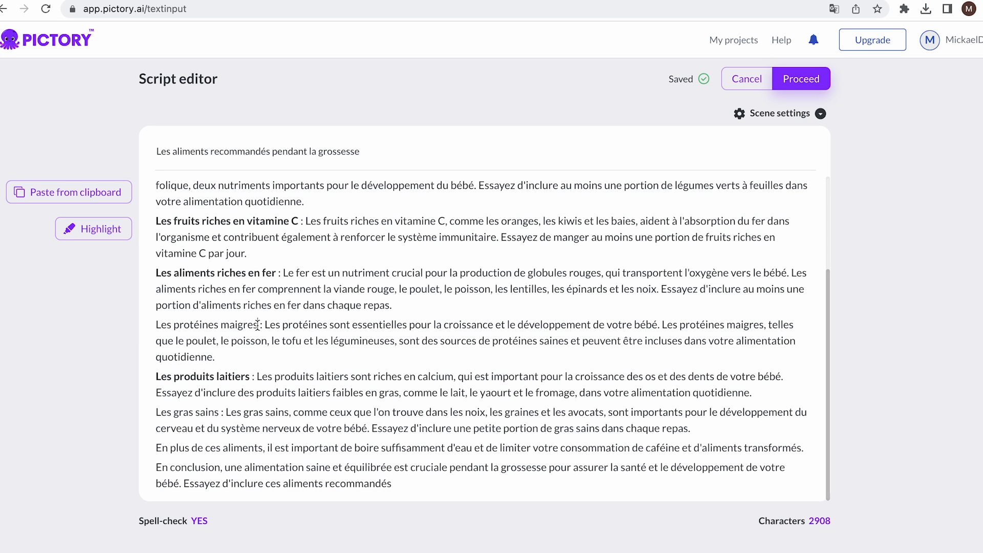
drag(258, 324, 115, 330)
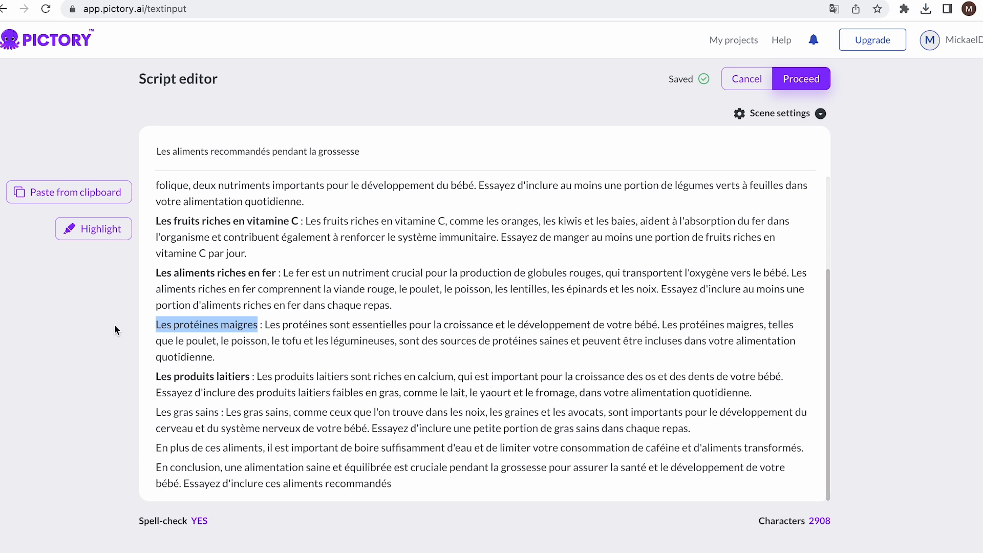
click(94, 234)
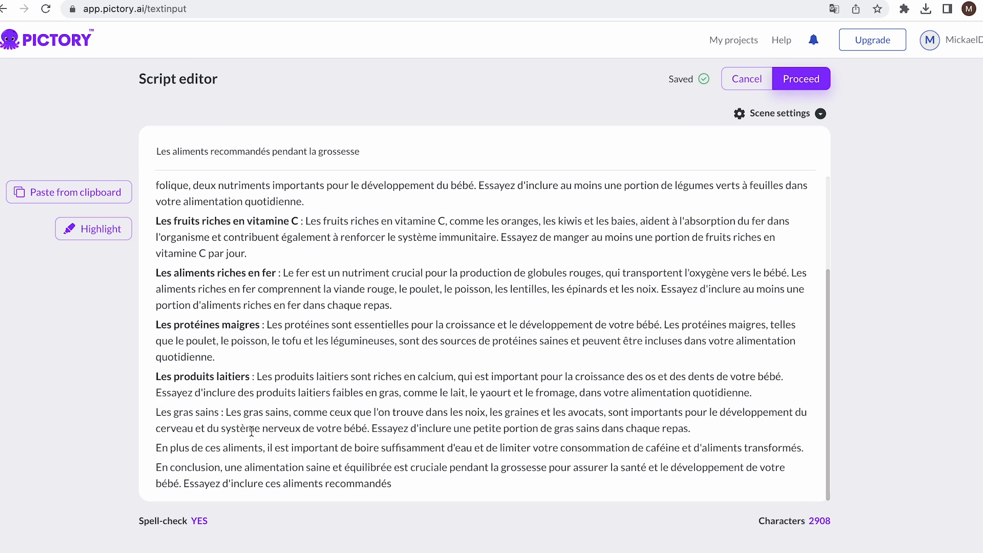
Insert an empty line before the "En conclusion" paragraph and highlight the lead phrase "Les légumes verts à feuilles".
click(156, 467)
key(Return)
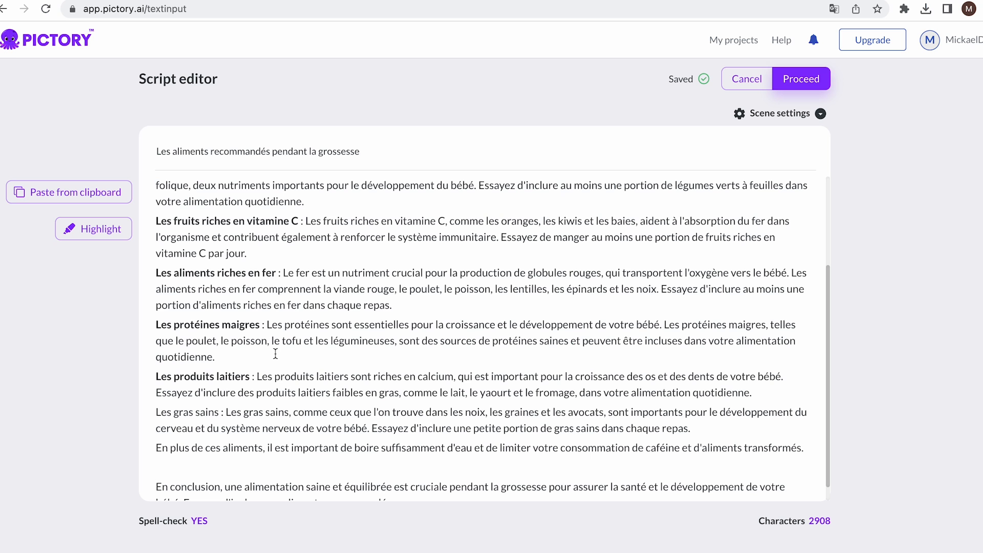
scroll(294, 313, up, 5)
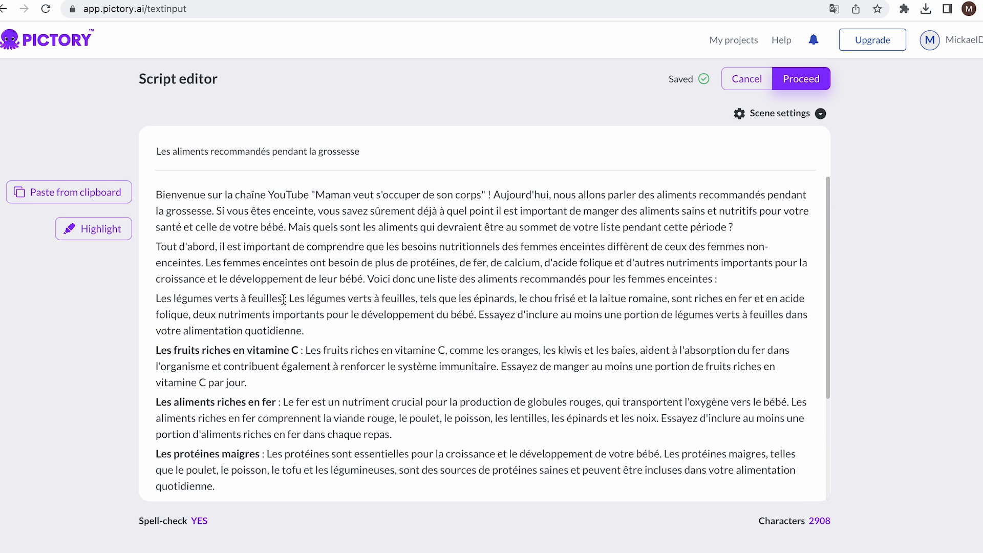
drag(262, 300, 156, 300)
click(84, 230)
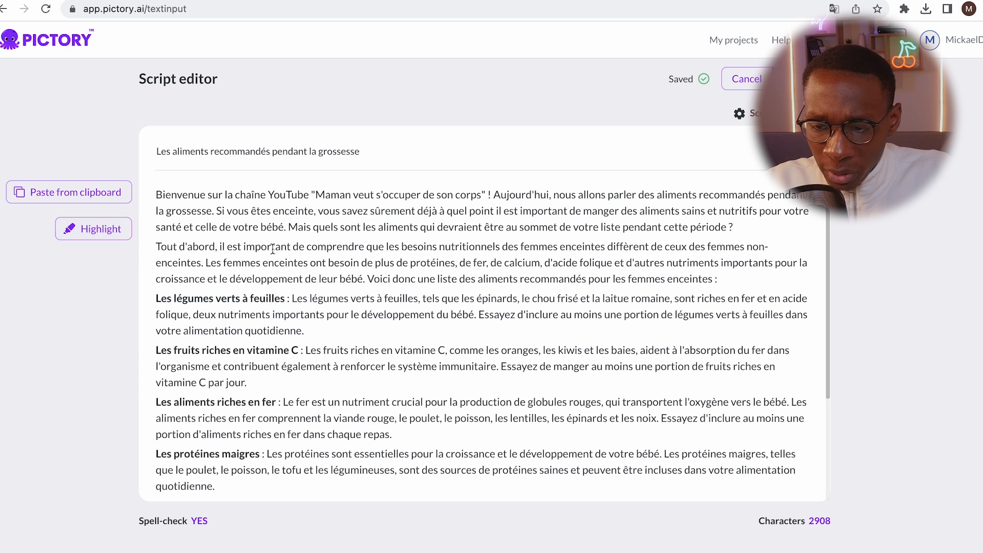
Insert an empty line after the welcome paragraph and another after the "Tout d'abord" paragraph.
click(758, 230)
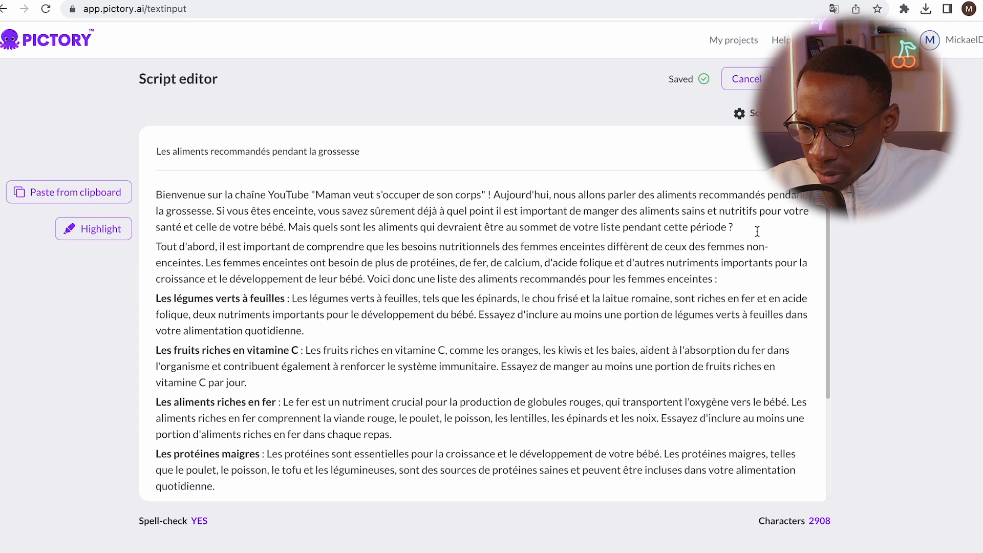
key(Return)
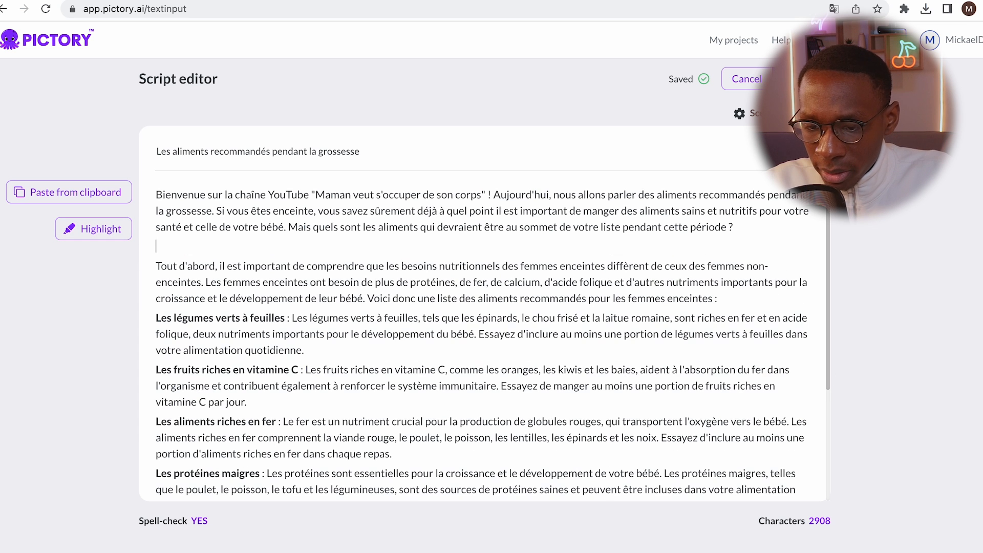
click(731, 297)
key(Return)
scroll(707, 283, down, 1)
scroll(660, 290, up, 1)
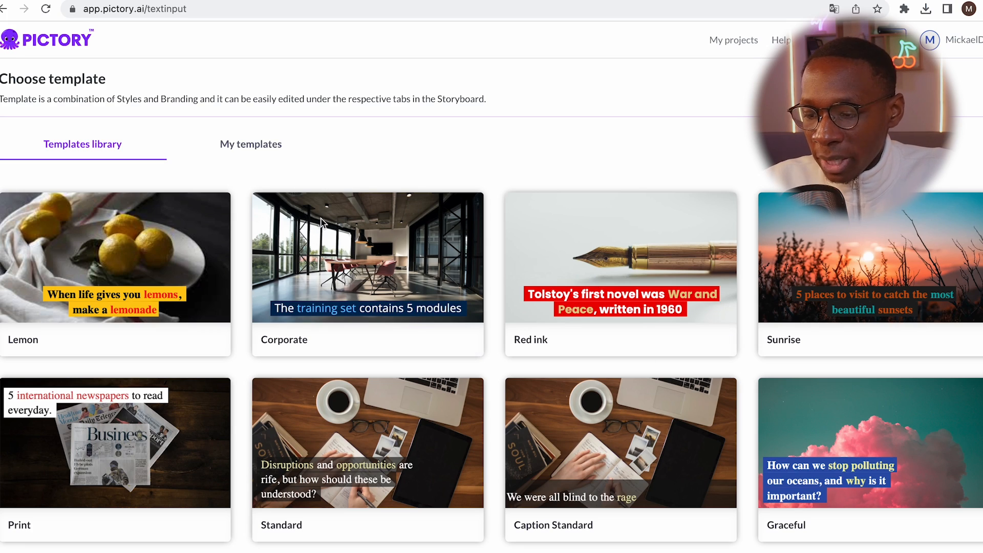
Choose the Dove template from the templates library with a 16:9 aspect ratio and continue to the storyboard.
scroll(342, 259, down, 15)
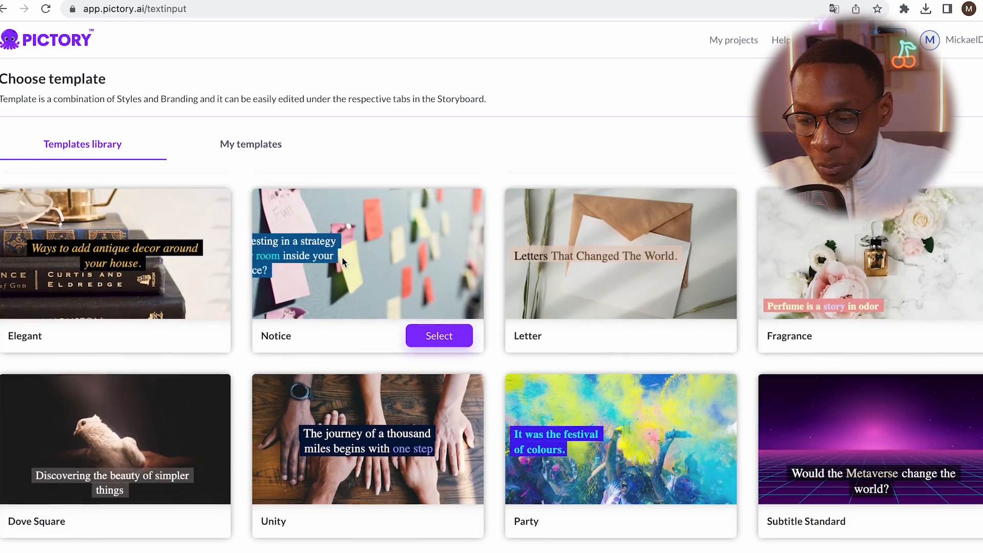
scroll(343, 261, down, 10)
scroll(343, 262, down, 6)
scroll(342, 262, up, 6)
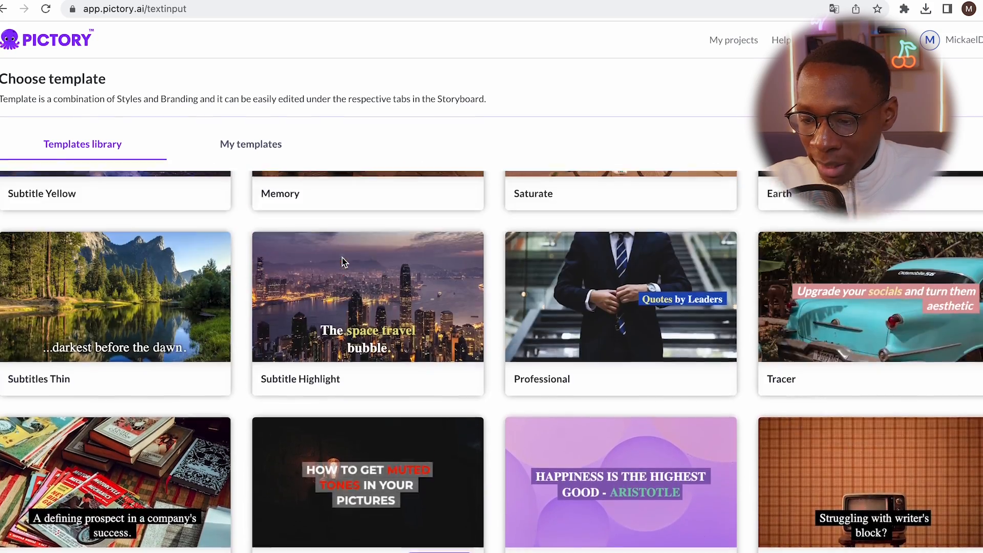
scroll(342, 258, up, 12)
scroll(342, 259, up, 2)
scroll(462, 400, down, 5)
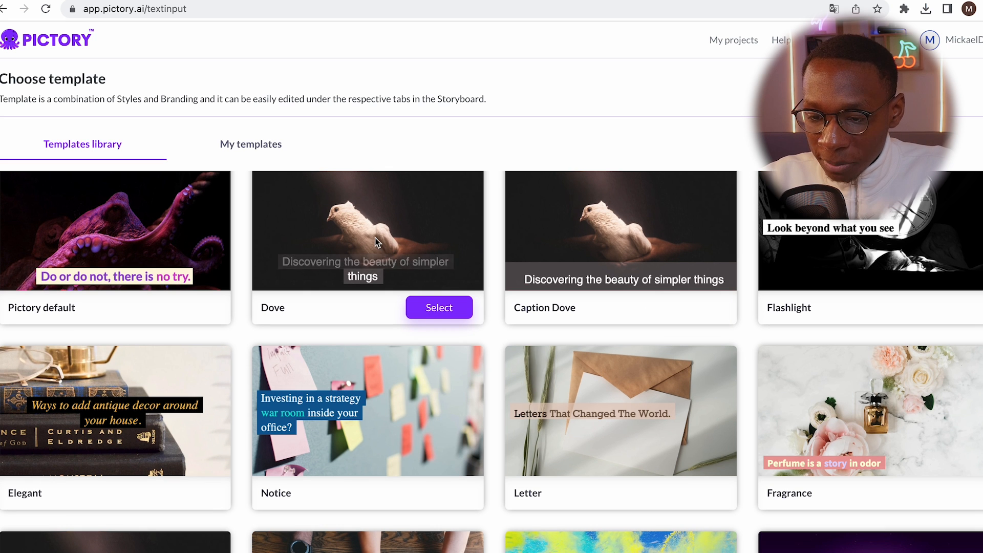
click(434, 308)
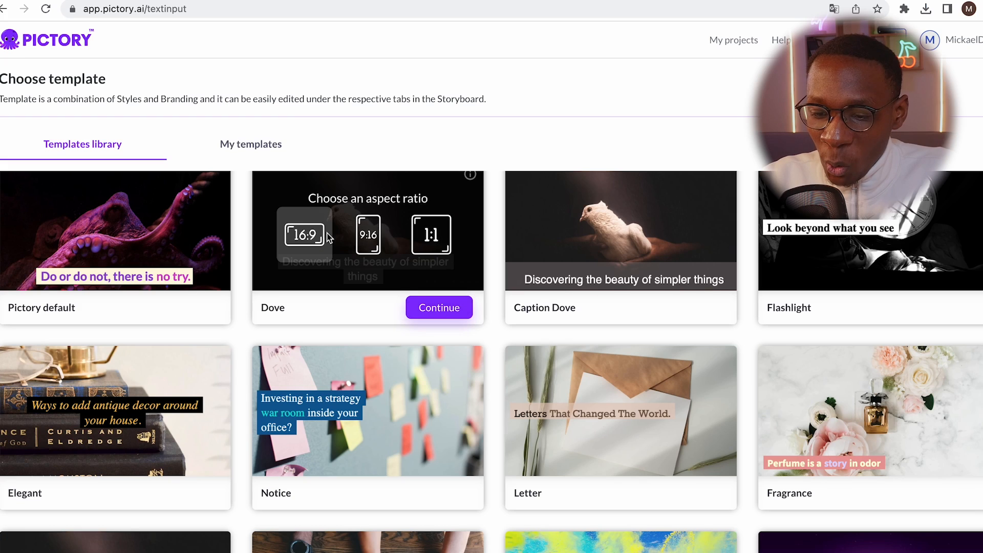
scroll(372, 314, up, 1)
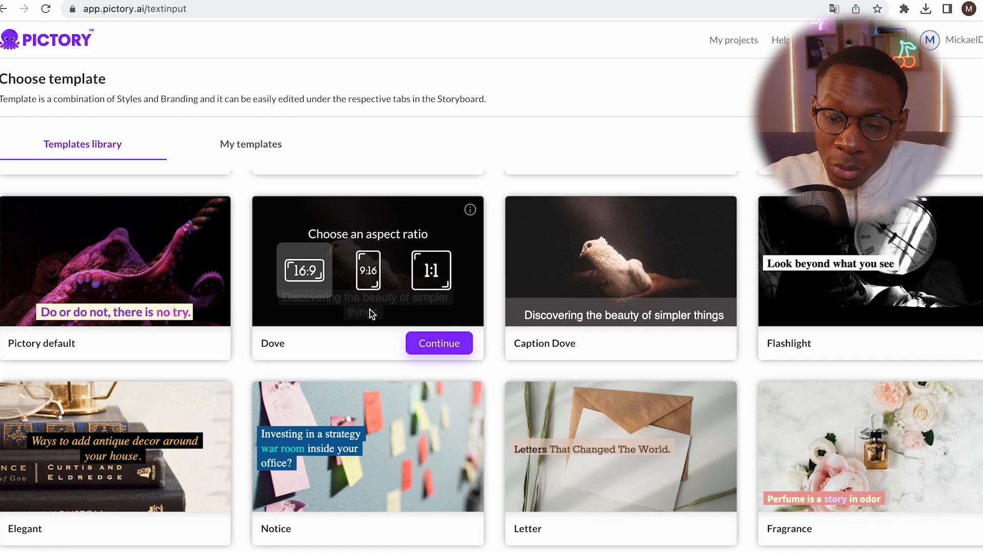
click(427, 343)
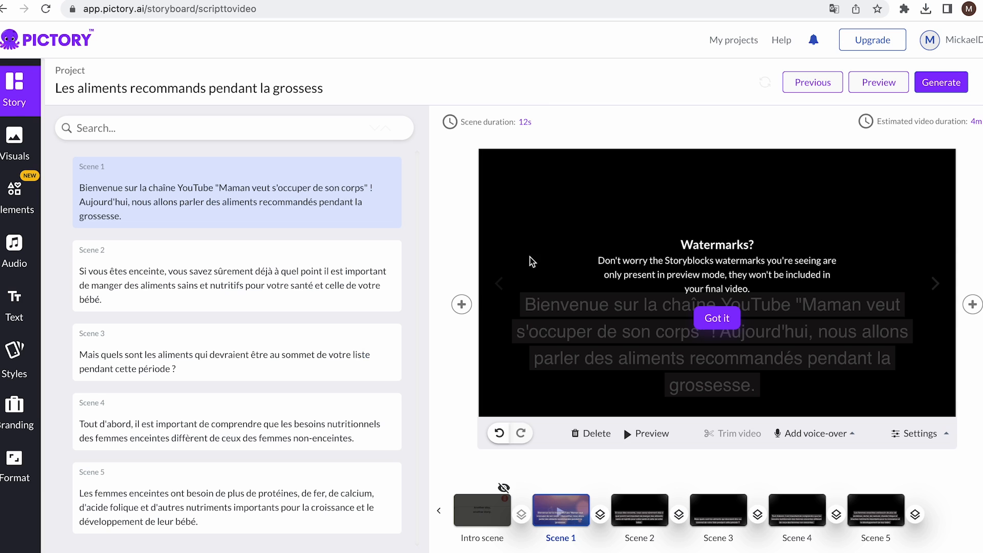
Look through all the script scenes in the storyboard and dismiss the watermark notice on the preview.
scroll(250, 282, down, 20)
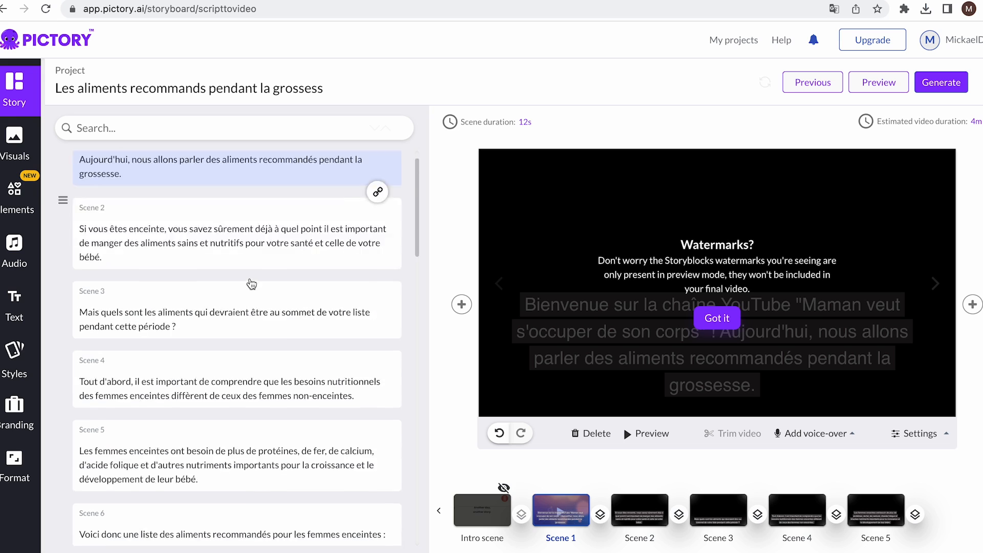
scroll(251, 285, down, 3)
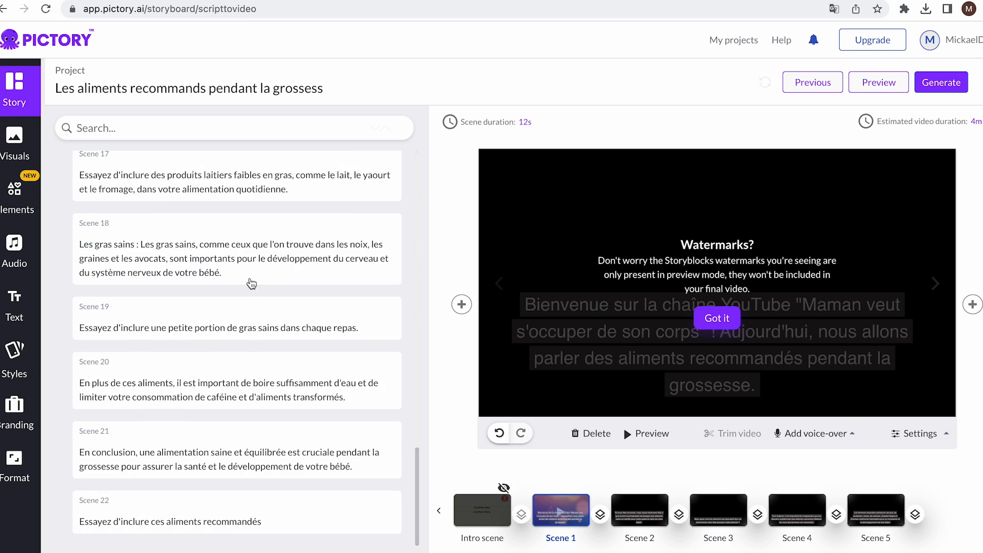
scroll(252, 285, up, 20)
scroll(251, 284, down, 6)
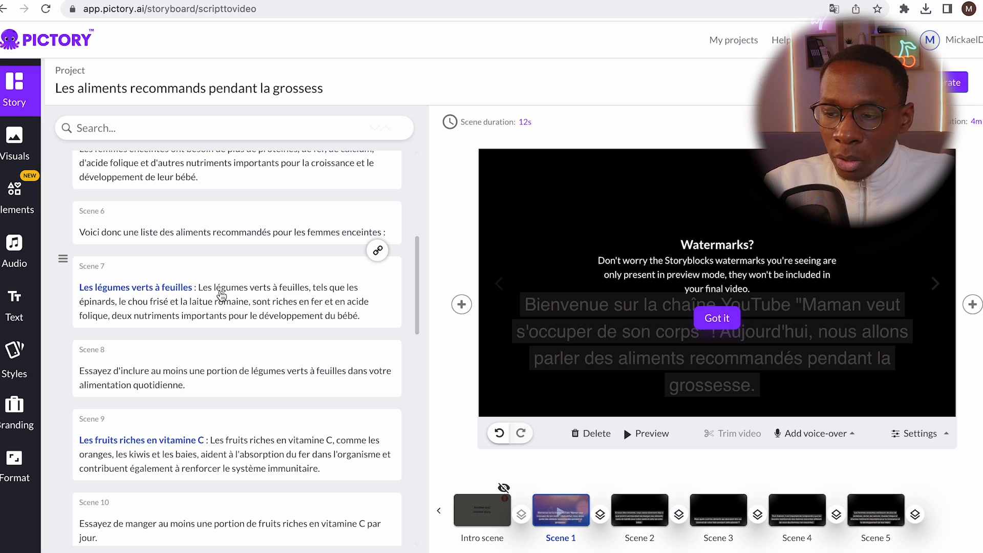
scroll(222, 295, down, 1)
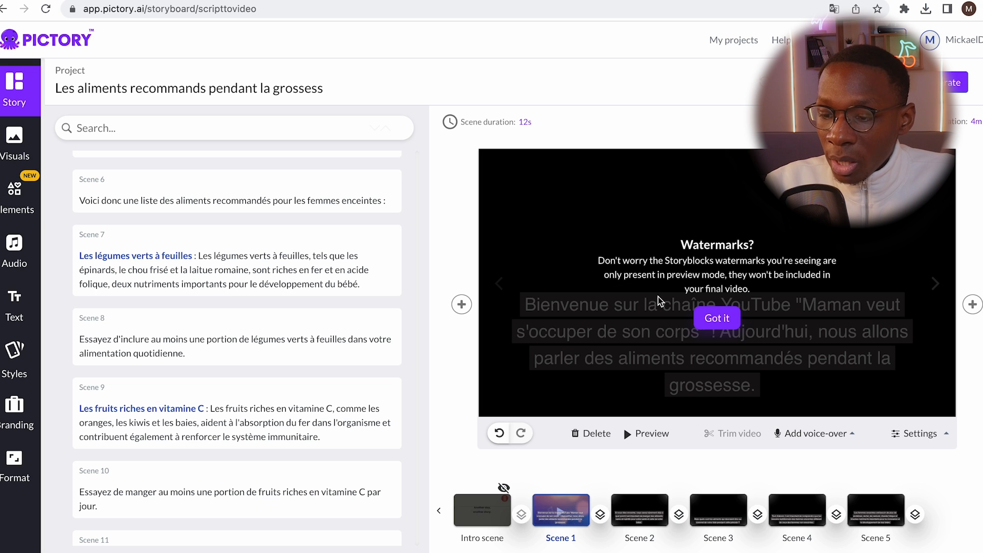
click(717, 318)
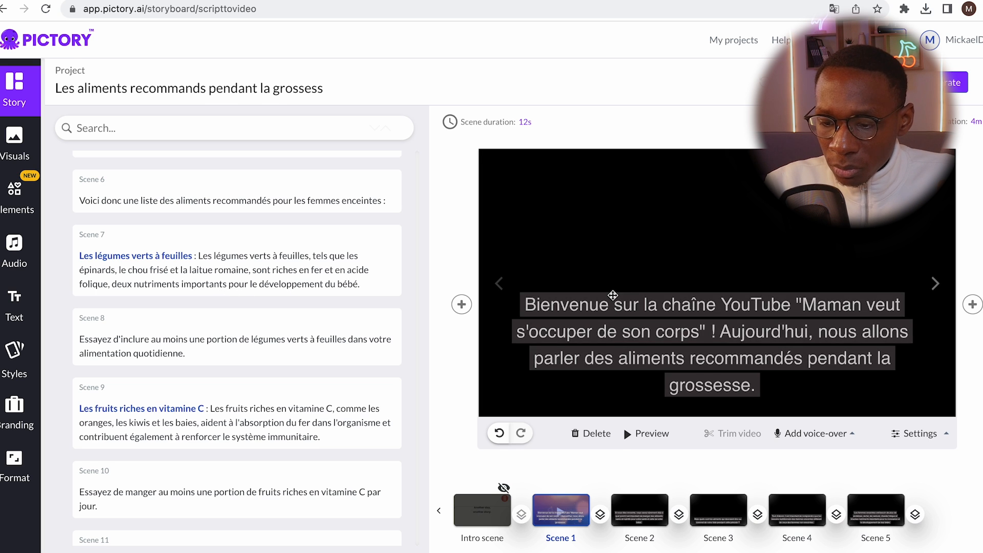
scroll(204, 307, up, 10)
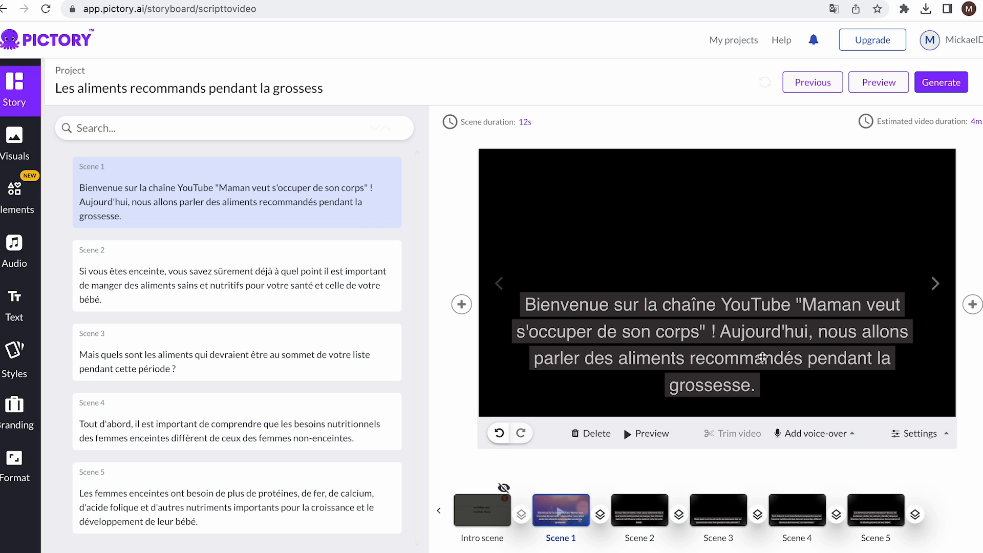
Look at the voice-over options and the settings available for scene 1.
click(819, 434)
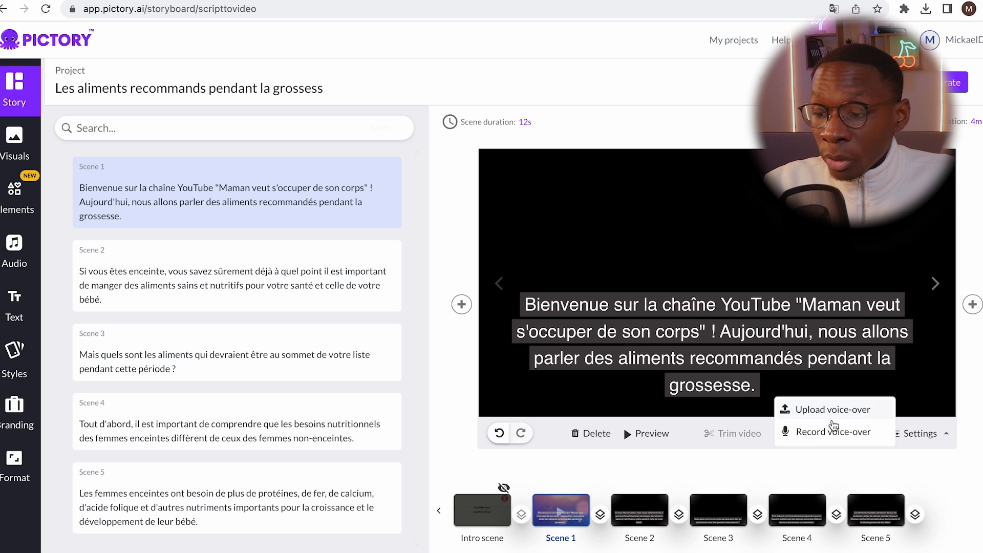
click(901, 434)
click(929, 434)
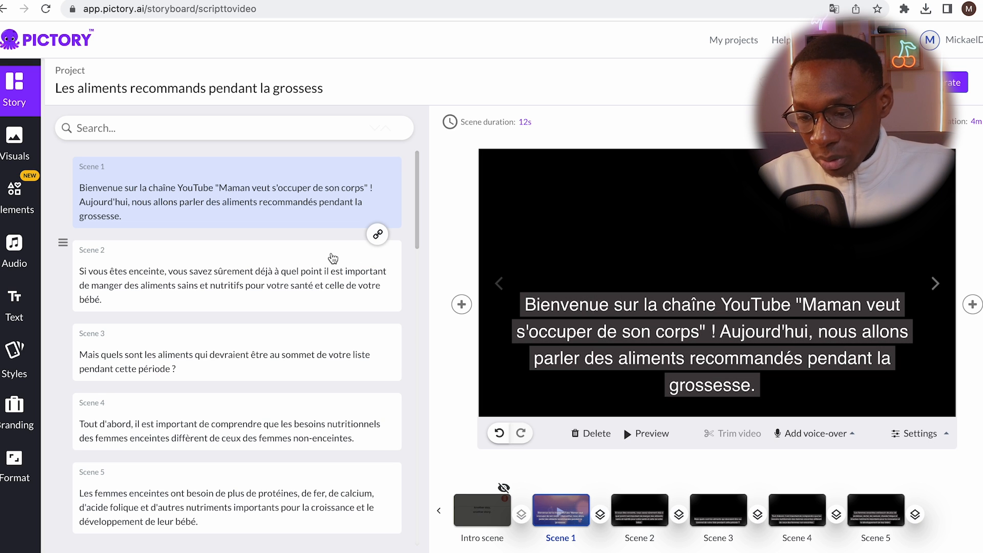
Review scenes 2, 3, 12 and 11 in the preview and return to scene 1.
click(285, 279)
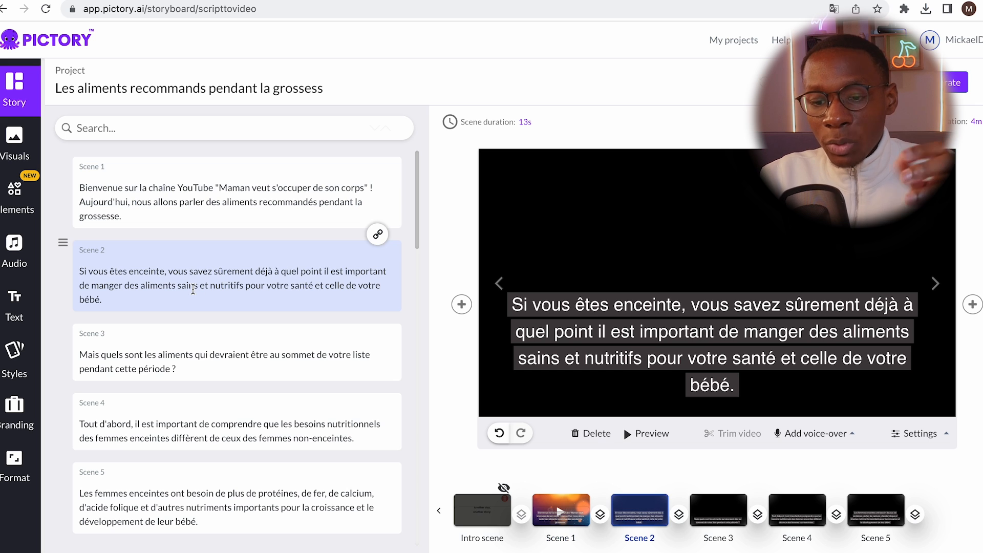
click(189, 373)
scroll(188, 373, down, 8)
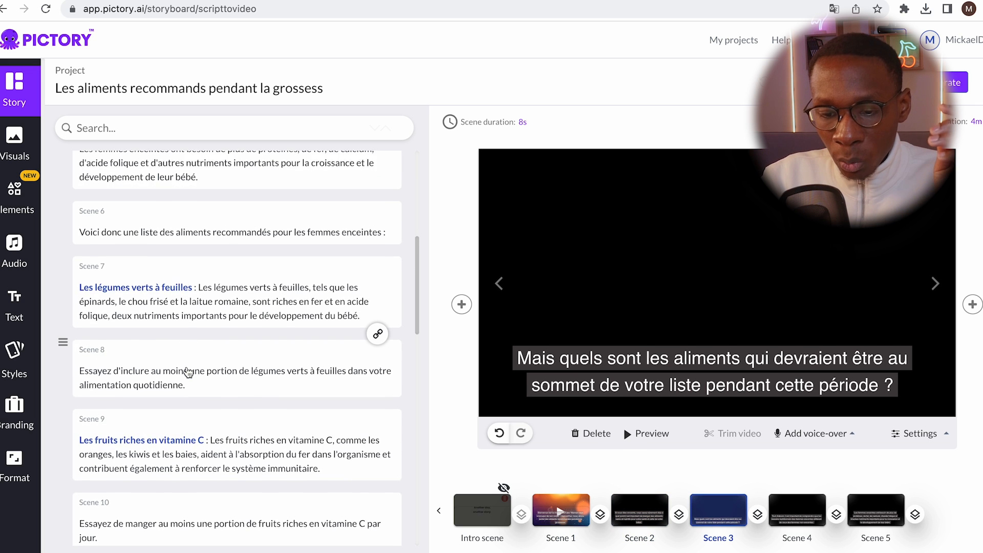
scroll(188, 373, down, 5)
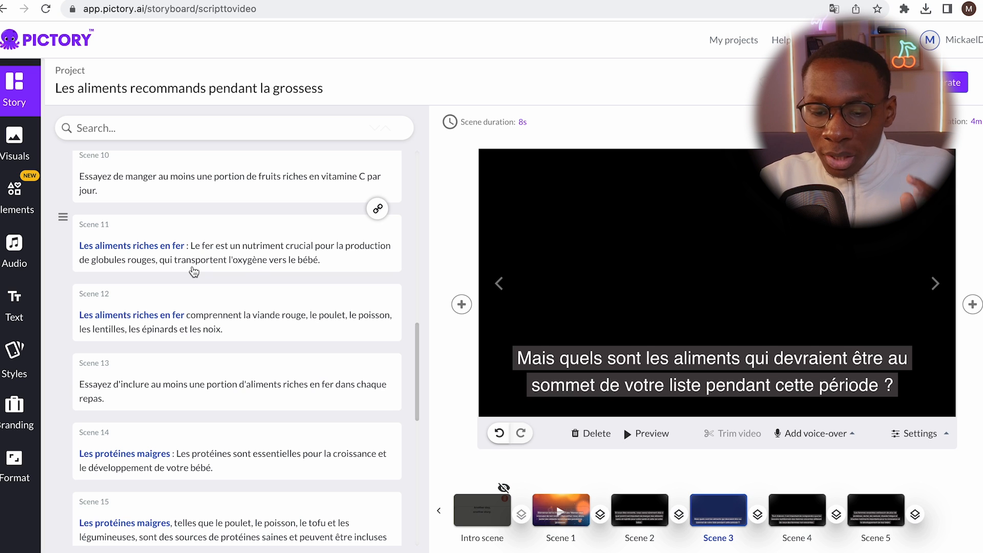
click(185, 314)
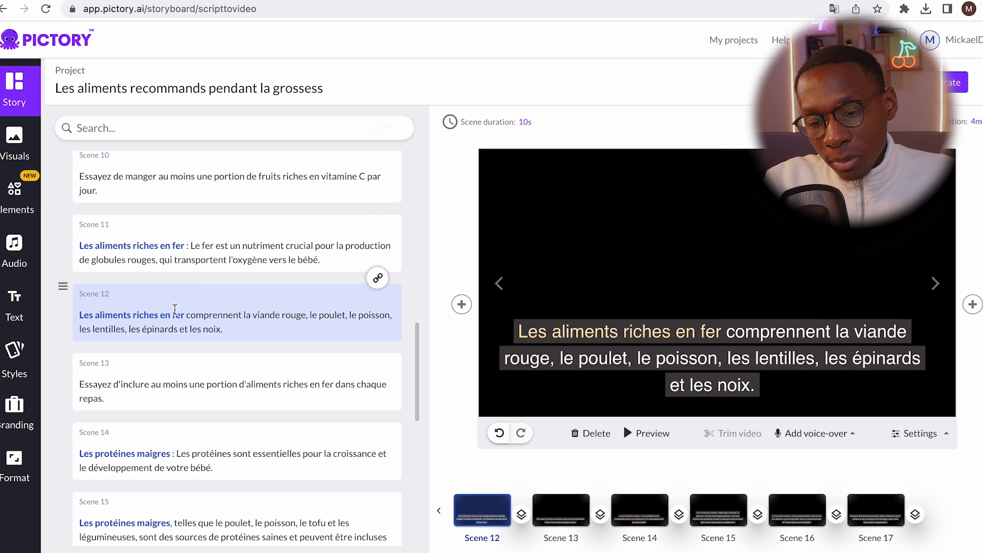
click(205, 248)
scroll(216, 348, down, 10)
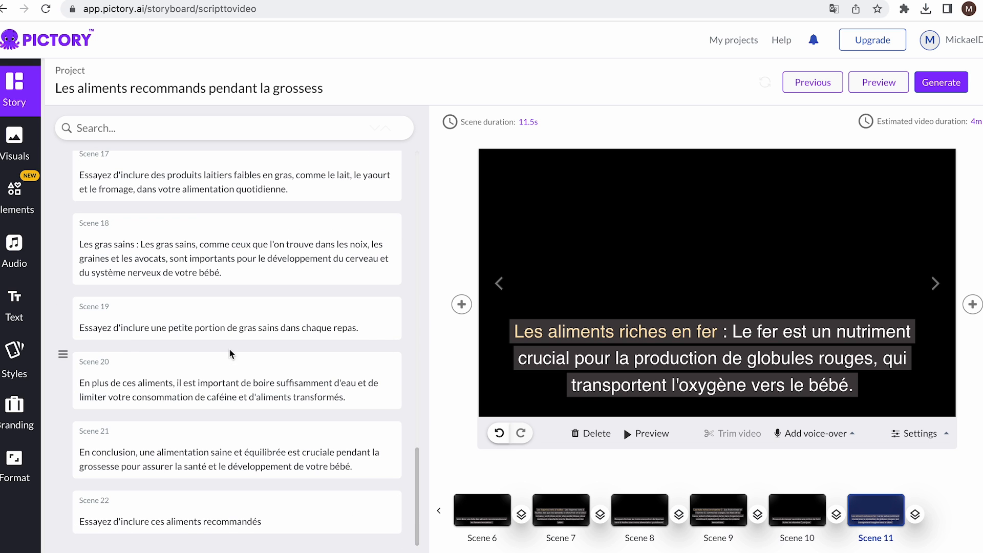
scroll(219, 251, up, 15)
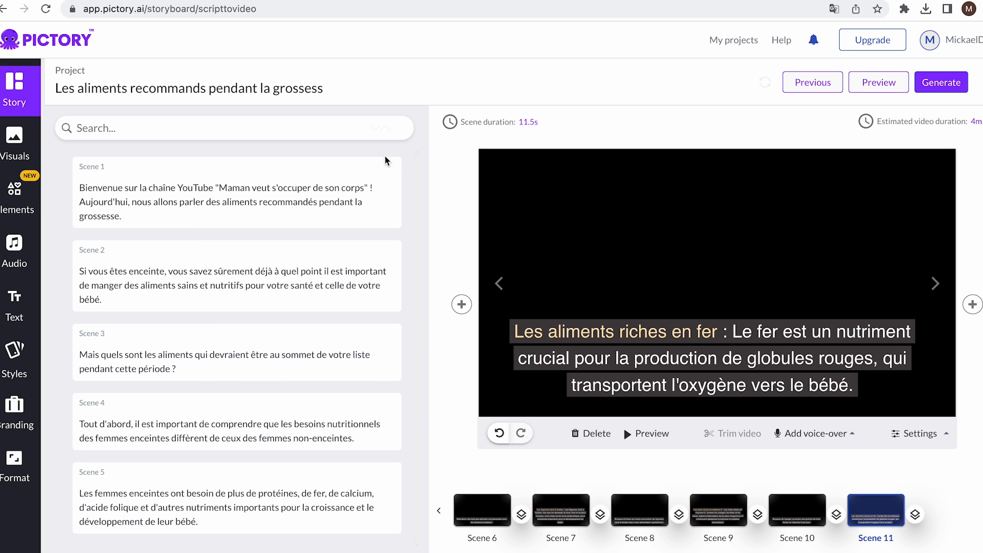
click(233, 180)
click(936, 91)
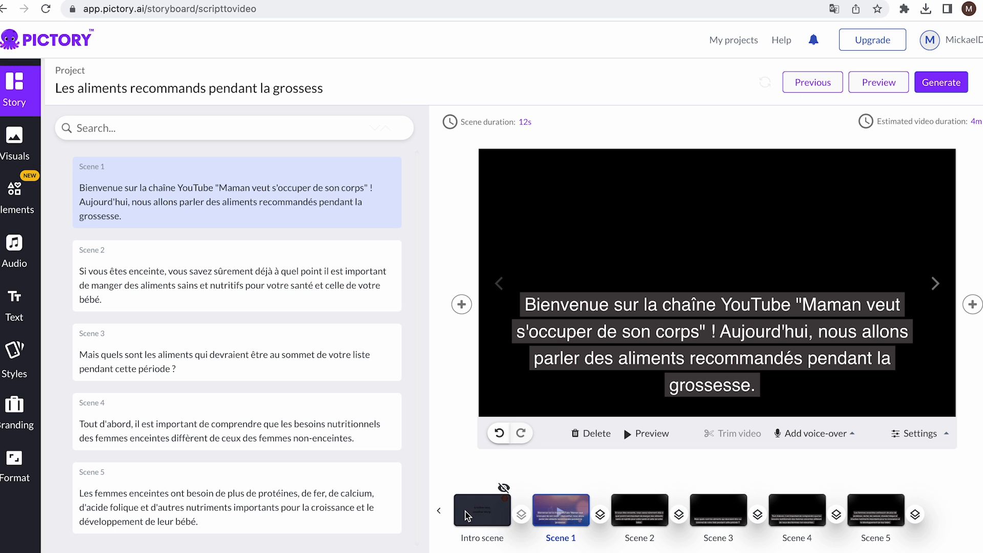
Show the intro scene with its branding options and hide it again.
click(504, 489)
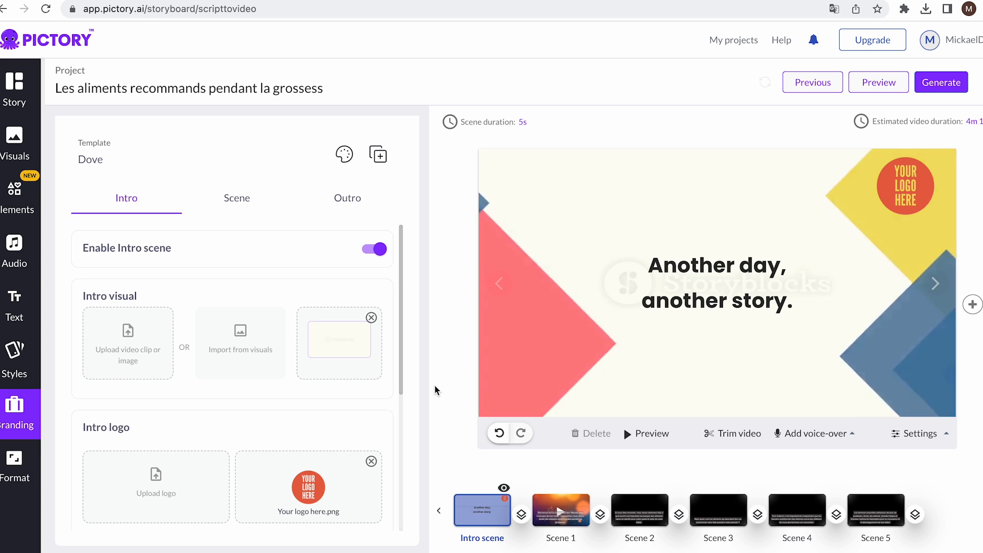
click(504, 488)
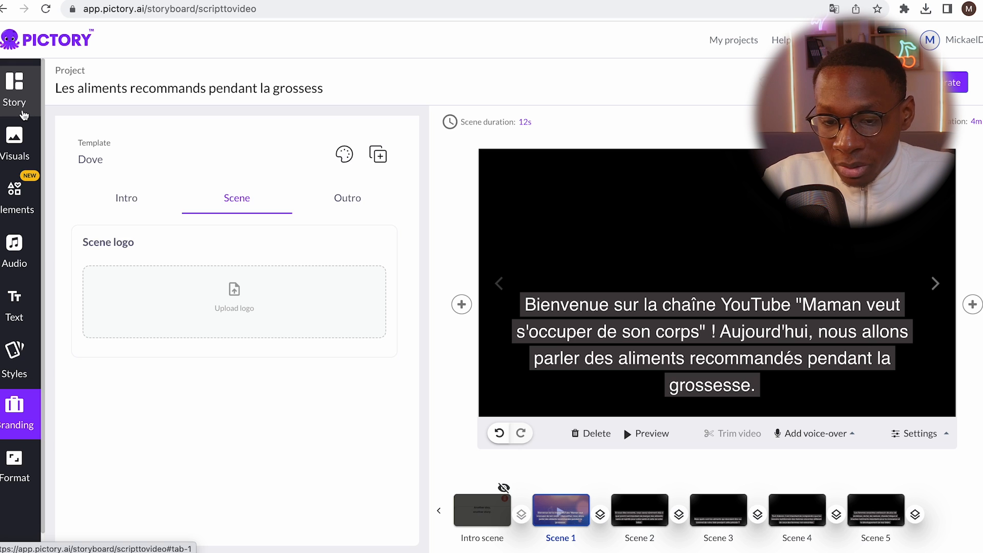
Look at the stickers, the suggested "Bienvenue sur la" keyword search and the background textures for scene 1.
click(16, 197)
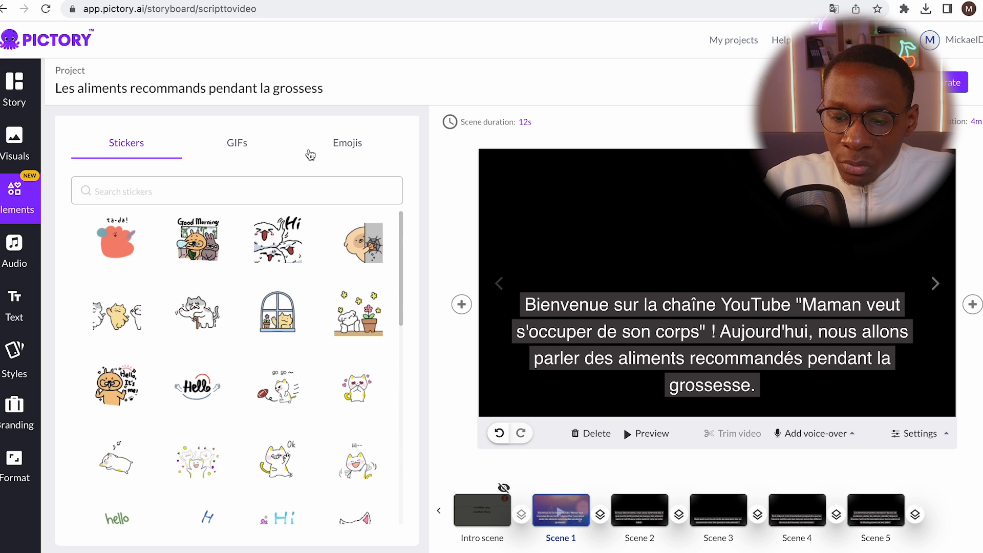
click(14, 153)
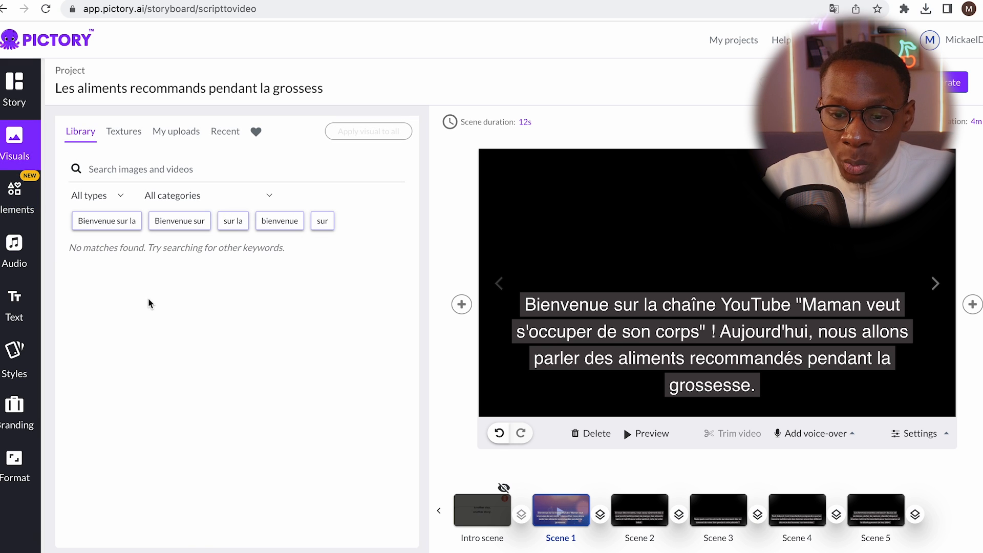
click(115, 226)
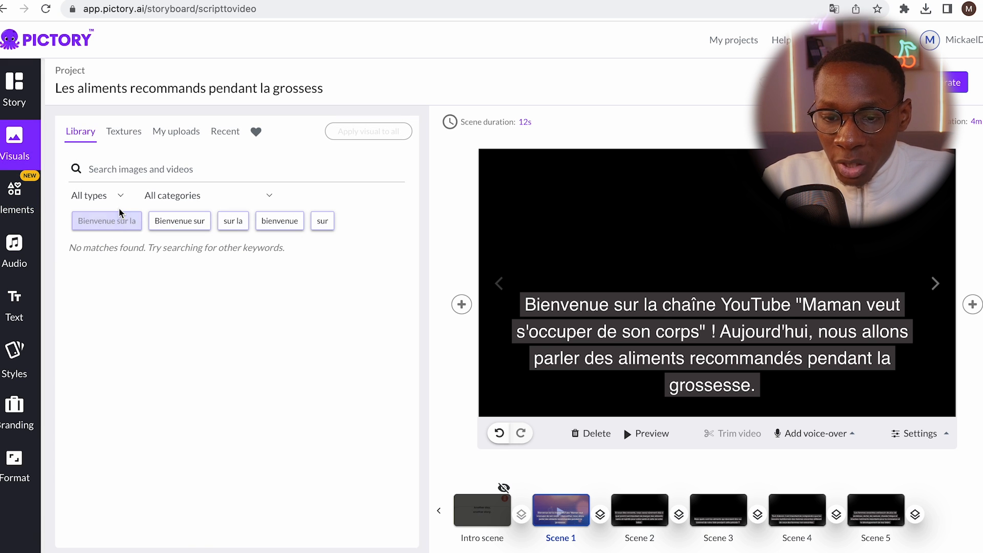
click(126, 139)
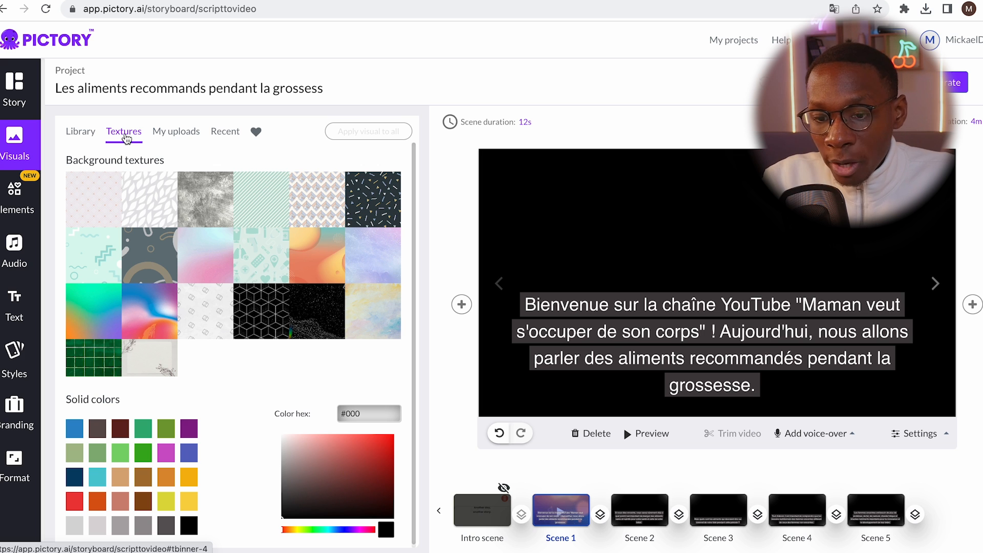
scroll(161, 321, down, 1)
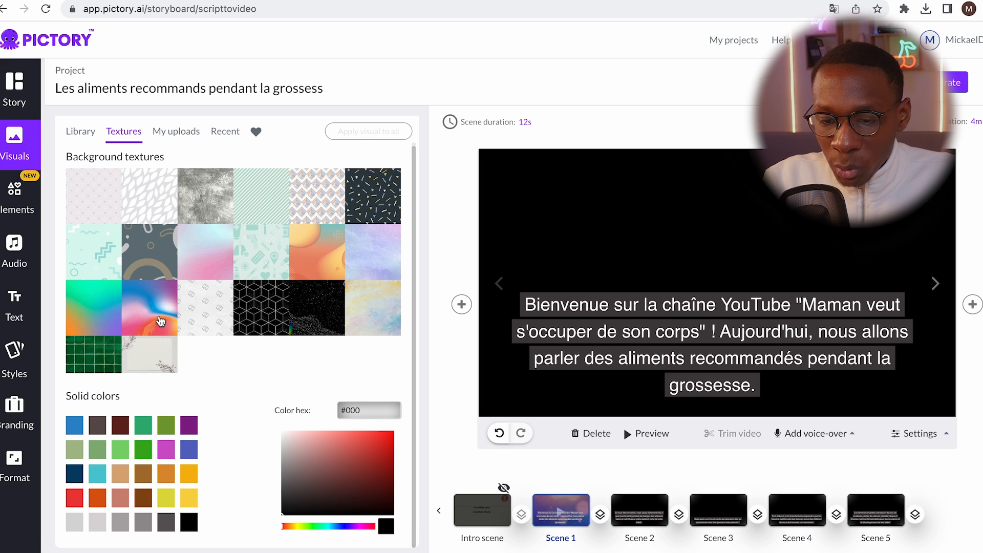
Search the visuals library for "femme enceinte" and look through the clips.
click(82, 131)
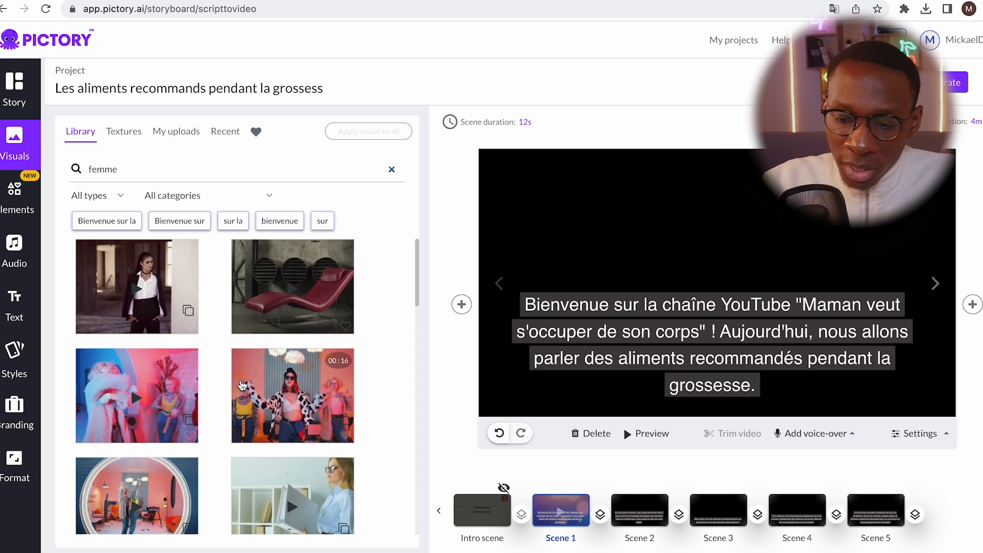
scroll(243, 385, down, 5)
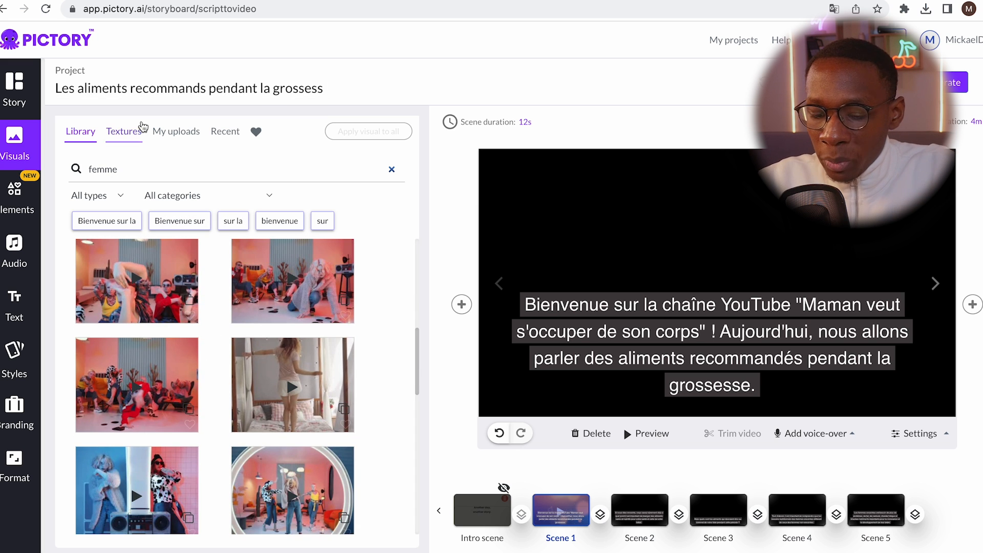
text(enceinte)
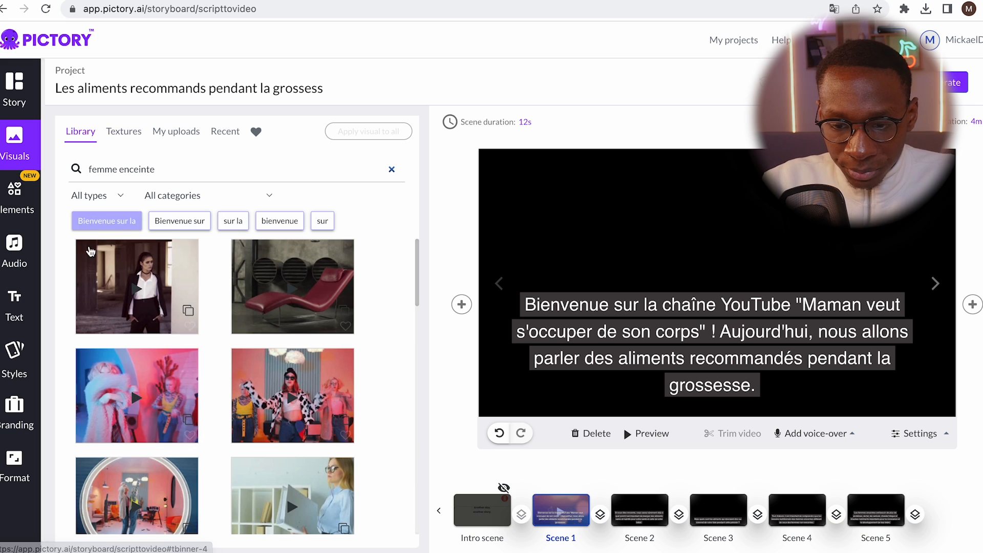
scroll(226, 350, down, 10)
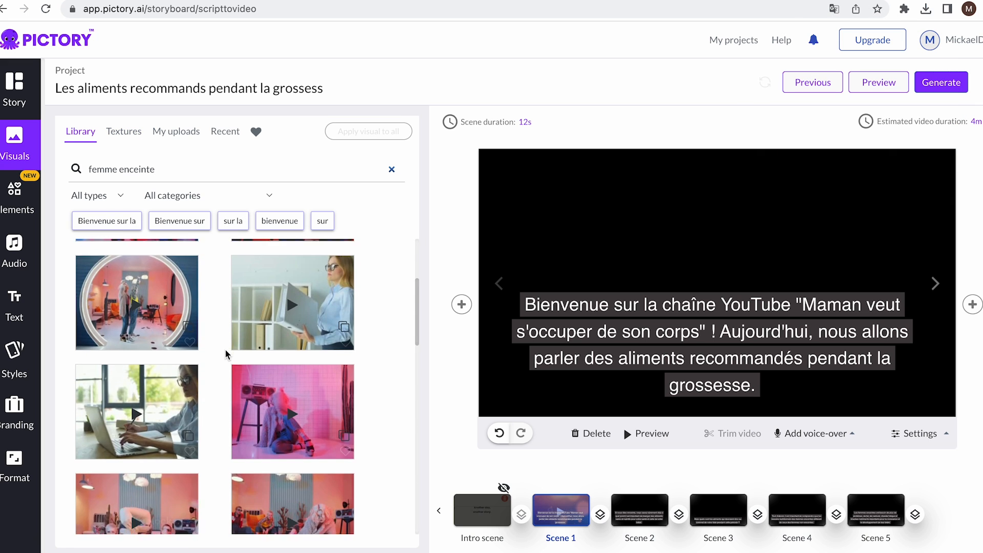
scroll(225, 350, down, 5)
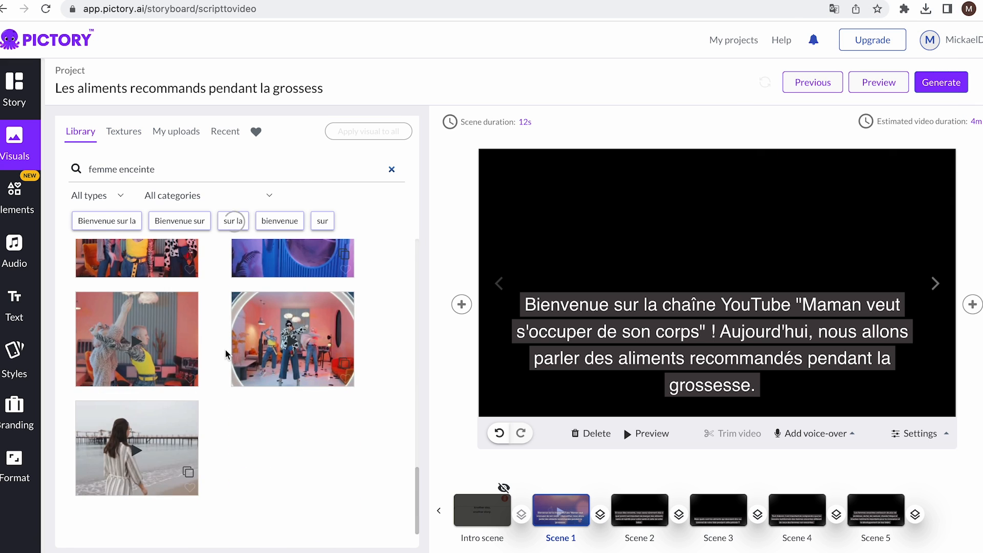
scroll(225, 347, up, 15)
Refine the visuals search to the suggestion "femme enceinte 4 mois" and look through the clips.
double_click(144, 168)
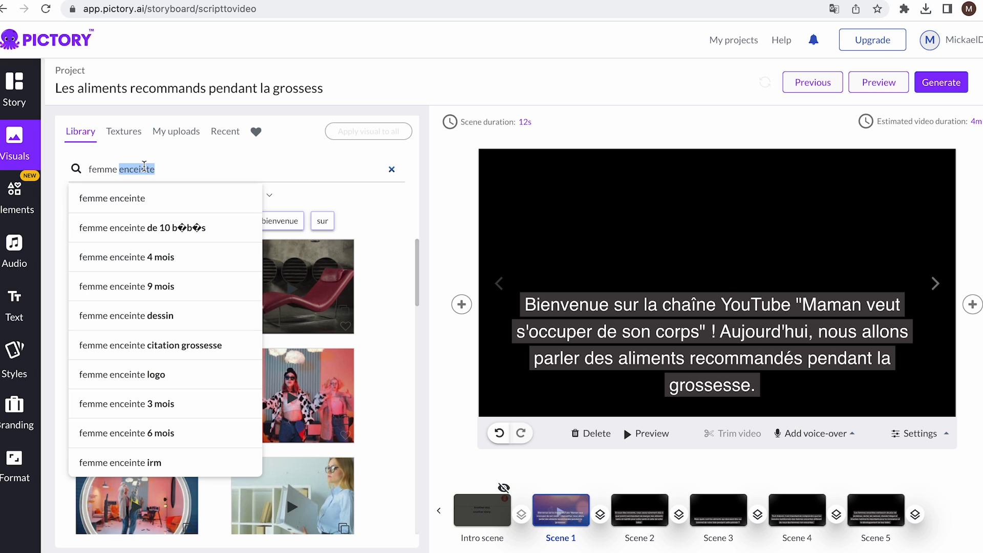
click(149, 258)
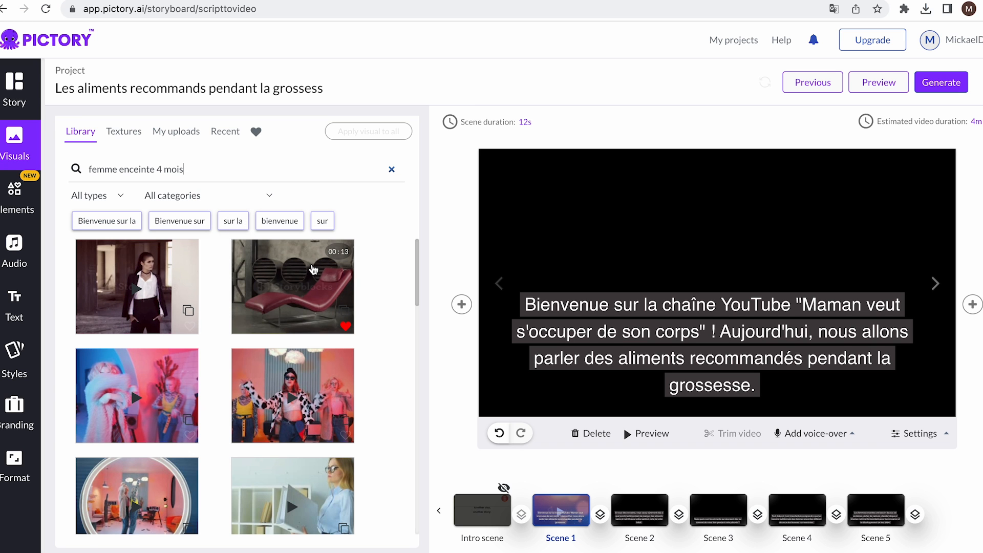
scroll(298, 340, down, 9)
scroll(297, 346, down, 10)
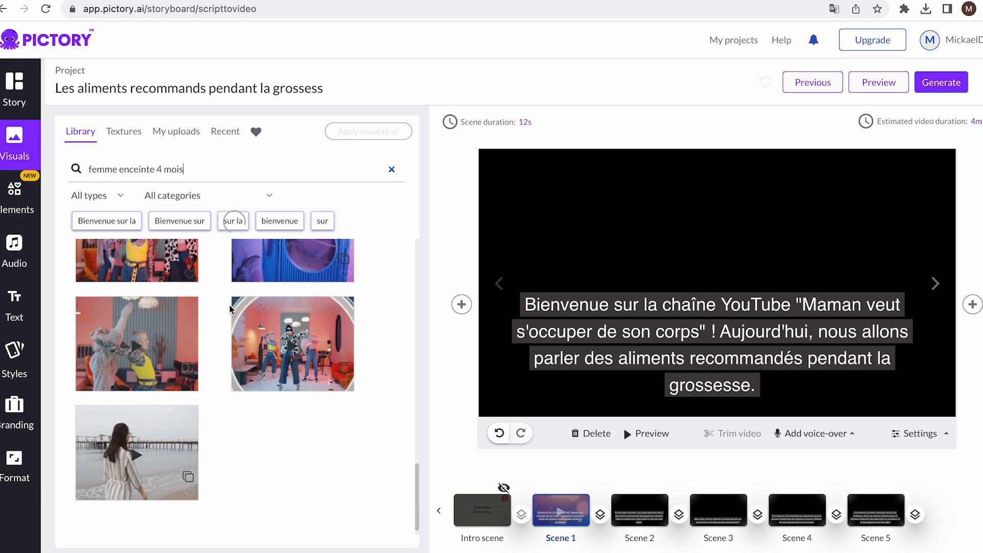
Reload the visuals library and set scene 1's visual to the clip of the pregnant woman stretching on a pink mat.
click(14, 195)
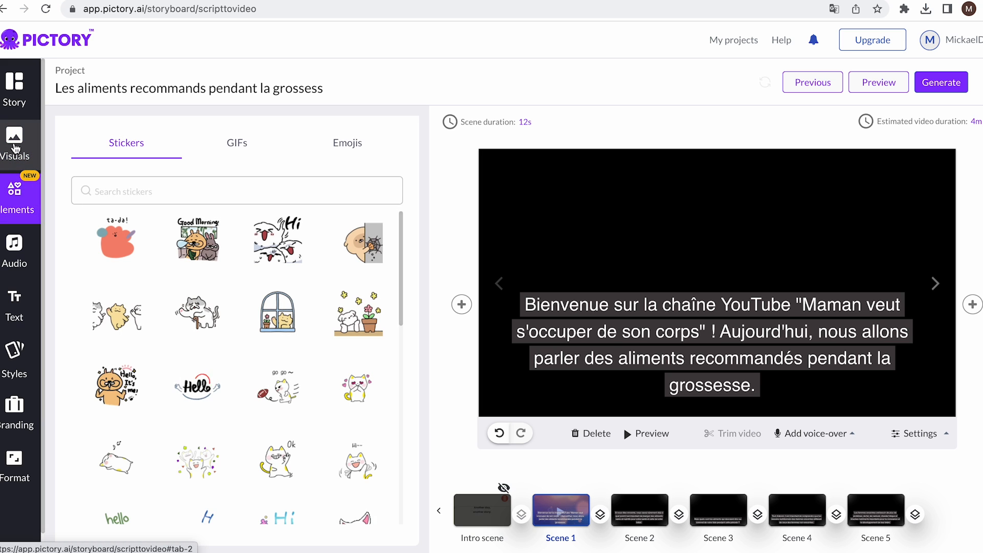
click(14, 146)
scroll(210, 350, down, 3)
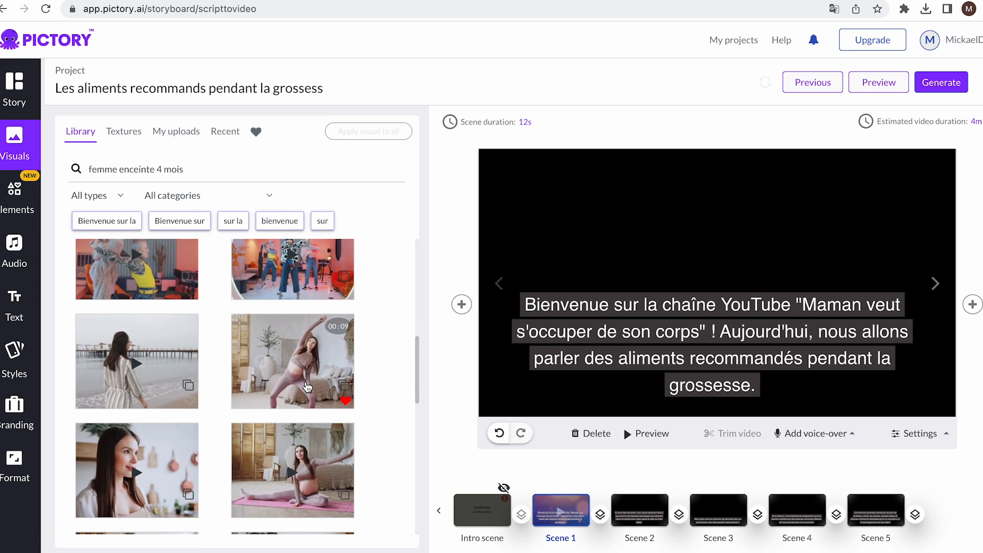
scroll(307, 405, down, 1)
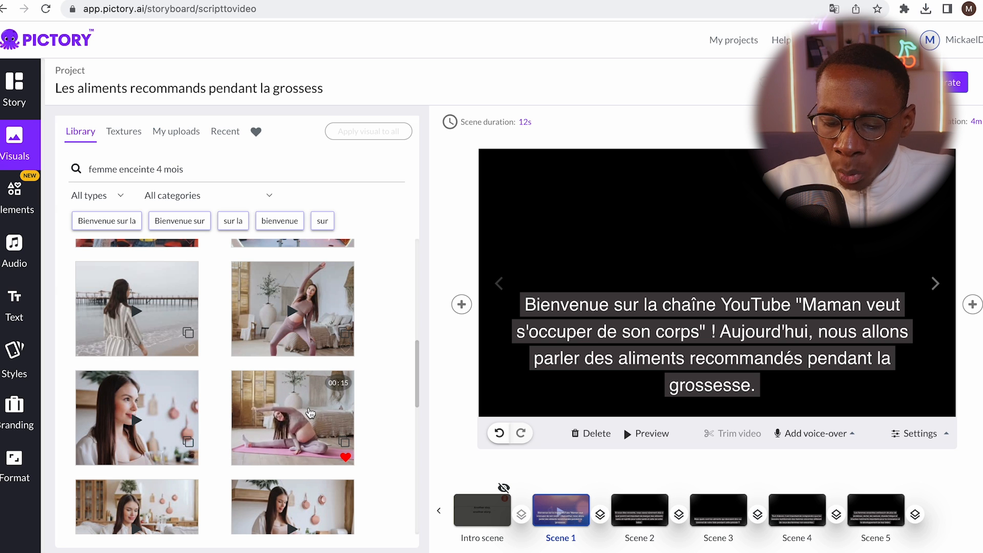
scroll(311, 413, down, 1)
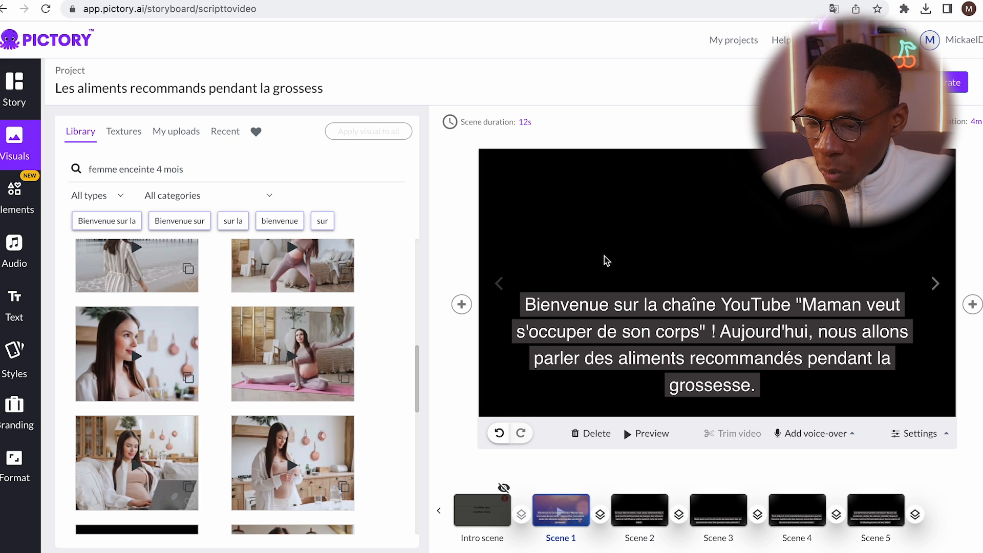
click(276, 369)
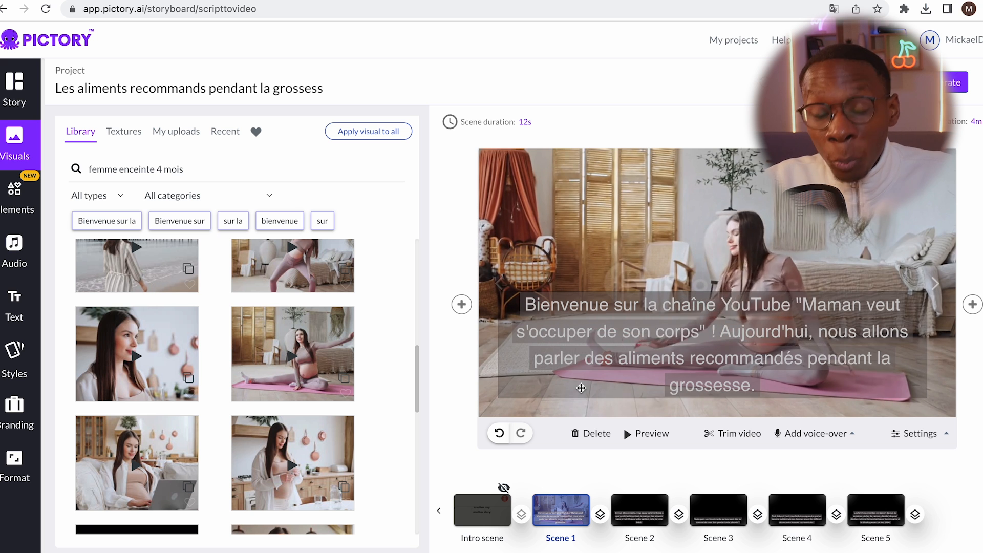
Set scene 2's visual to the clip of the pregnant woman in a white shirt standing in the kitchen.
click(649, 511)
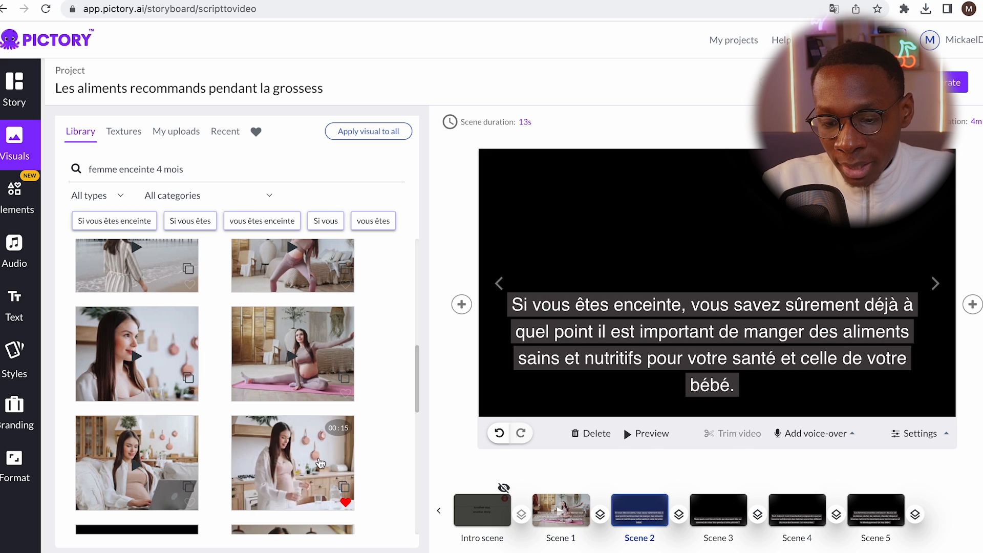
scroll(320, 464, down, 2)
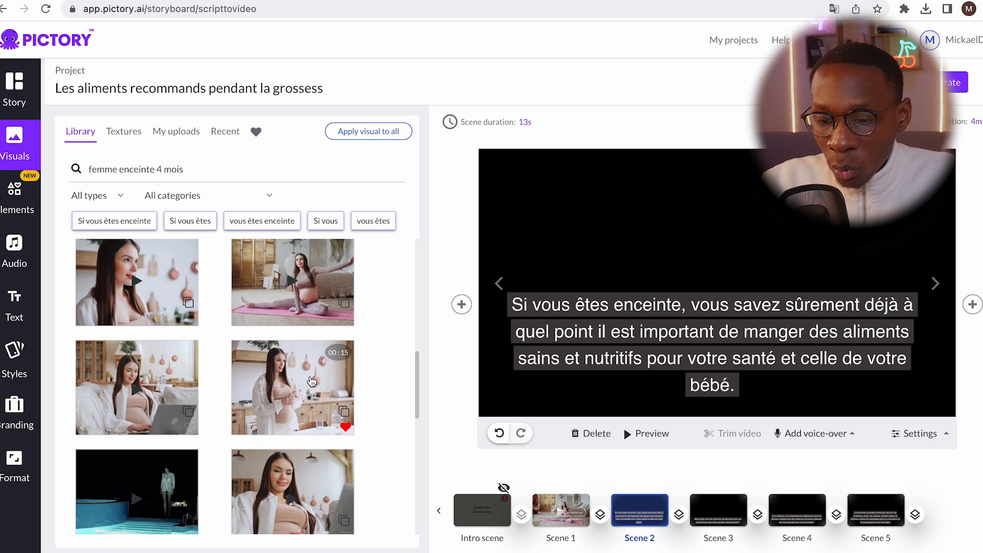
click(312, 382)
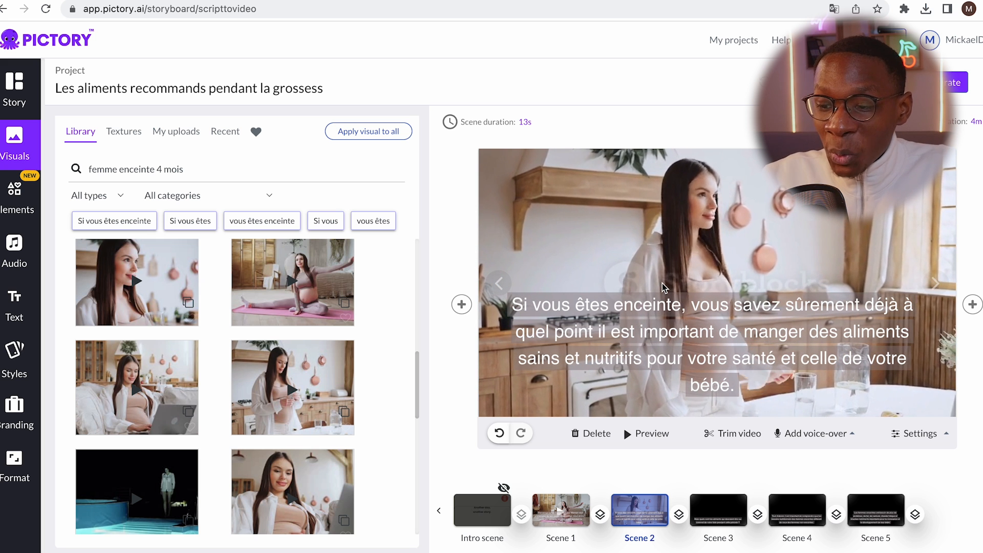
Set scene 3's visual to the clip of the pregnant woman looking at herself in a mirror.
scroll(247, 429, down, 3)
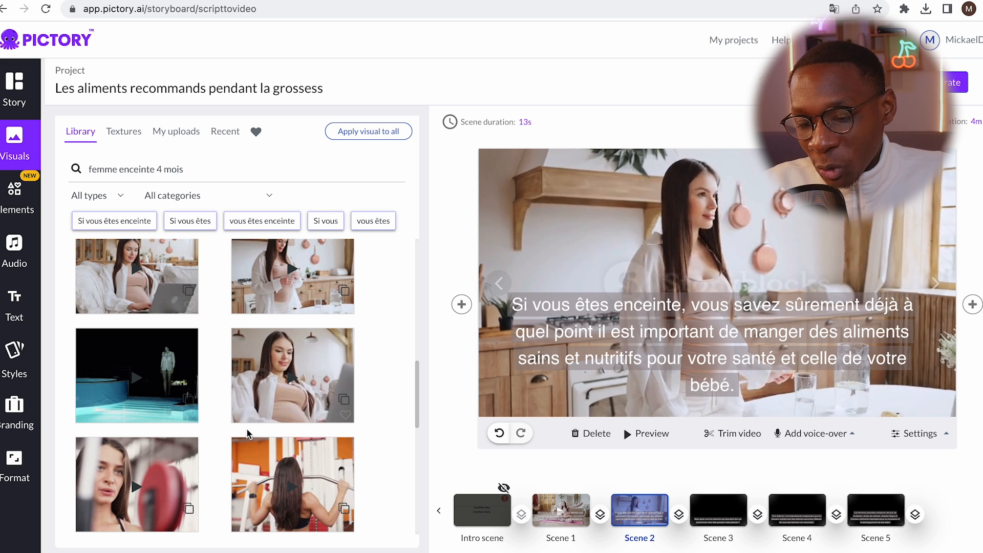
scroll(246, 430, down, 5)
scroll(248, 434, down, 4)
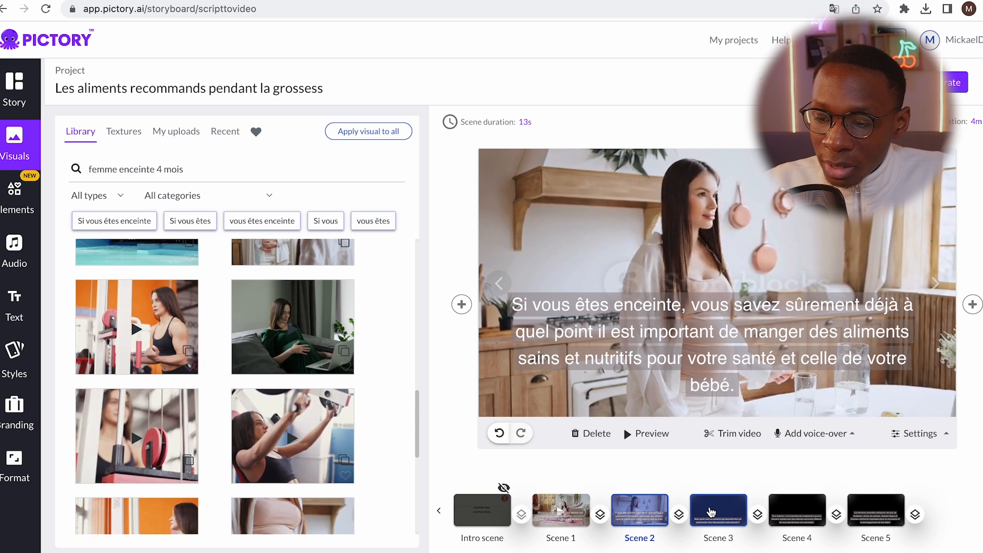
click(711, 512)
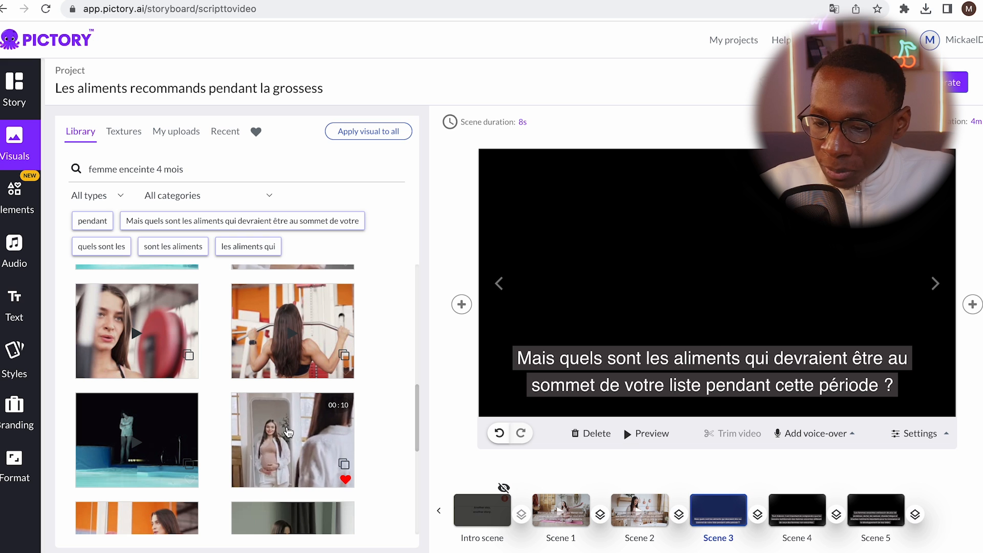
click(289, 433)
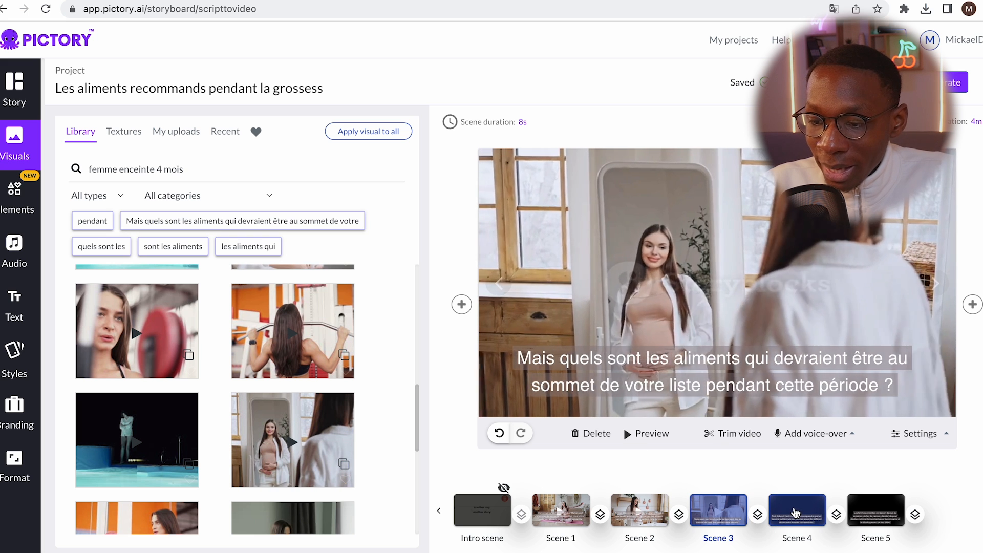
Select scene 4 and look through the "femme enceinte 4 mois" clips for a suitable visual.
click(795, 510)
scroll(244, 379, up, 2)
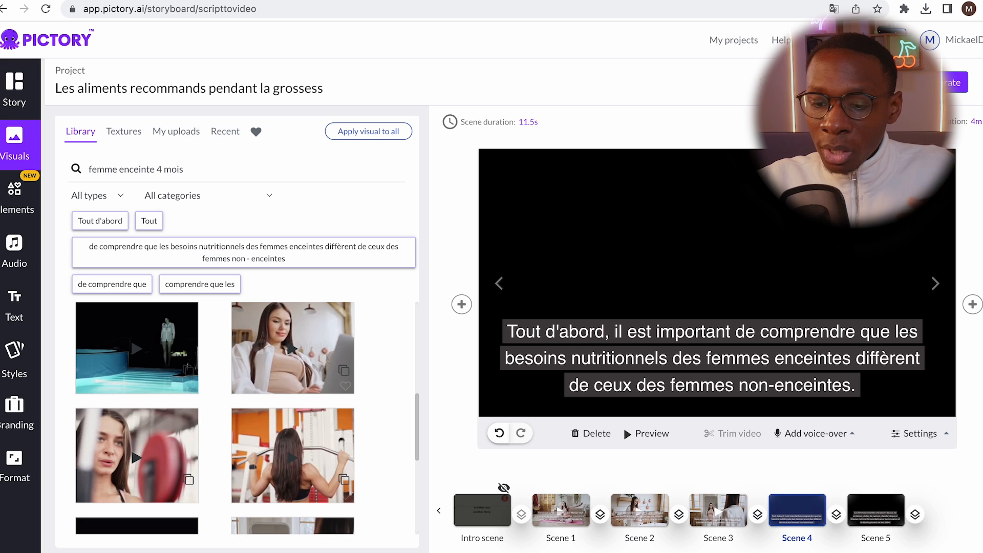
scroll(259, 406, down, 3)
scroll(260, 406, down, 5)
scroll(258, 401, down, 8)
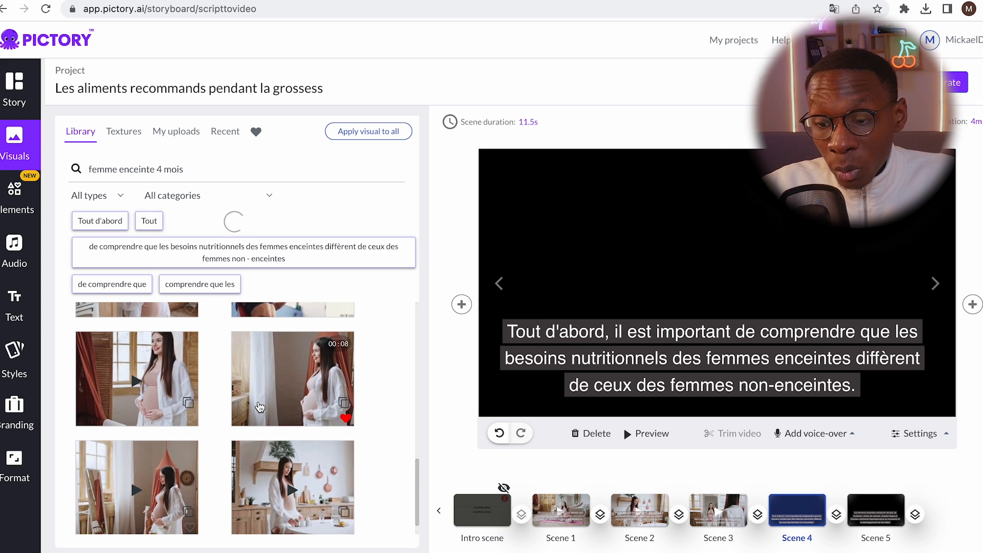
scroll(260, 406, down, 3)
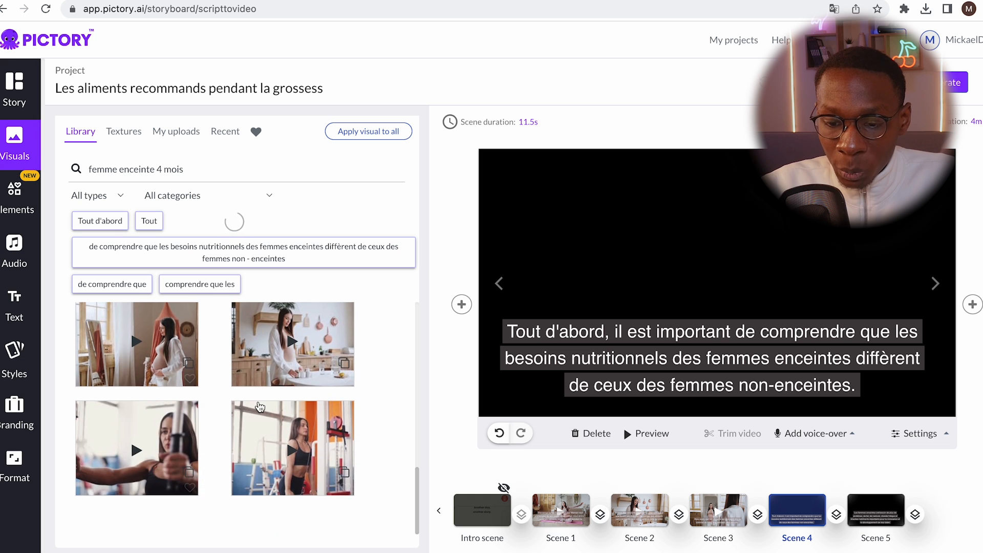
scroll(259, 406, down, 5)
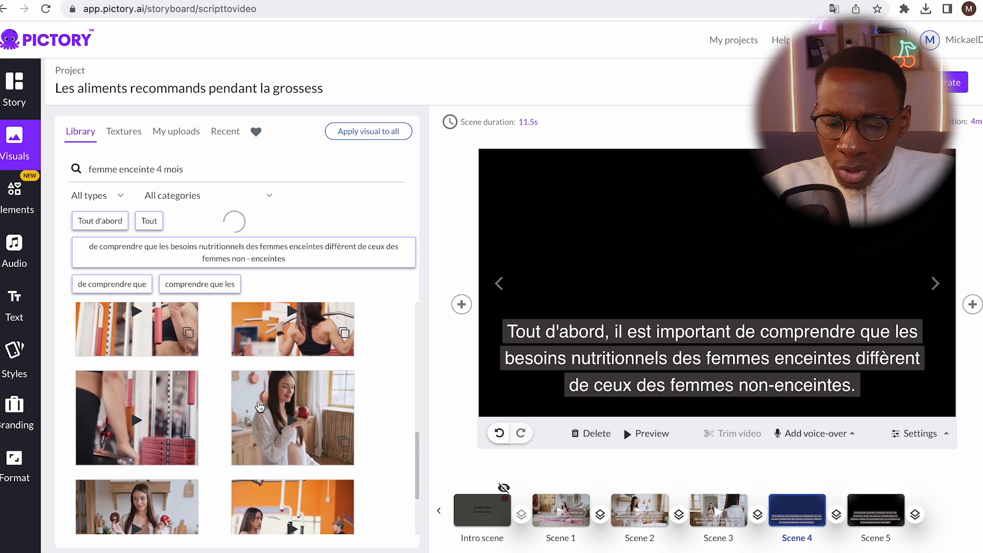
Look at the sticker, background music and text format options and return to scene 1.
click(17, 203)
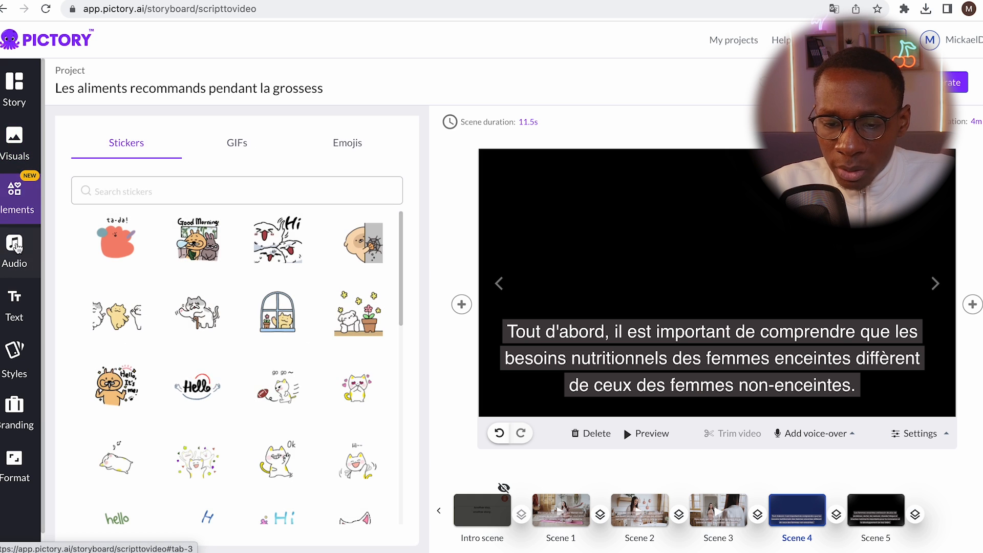
click(15, 251)
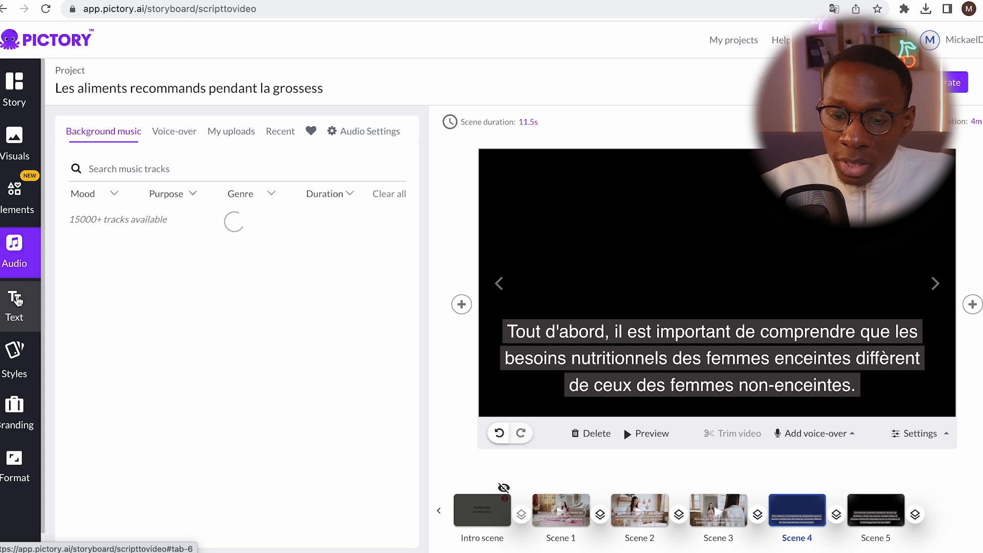
click(15, 307)
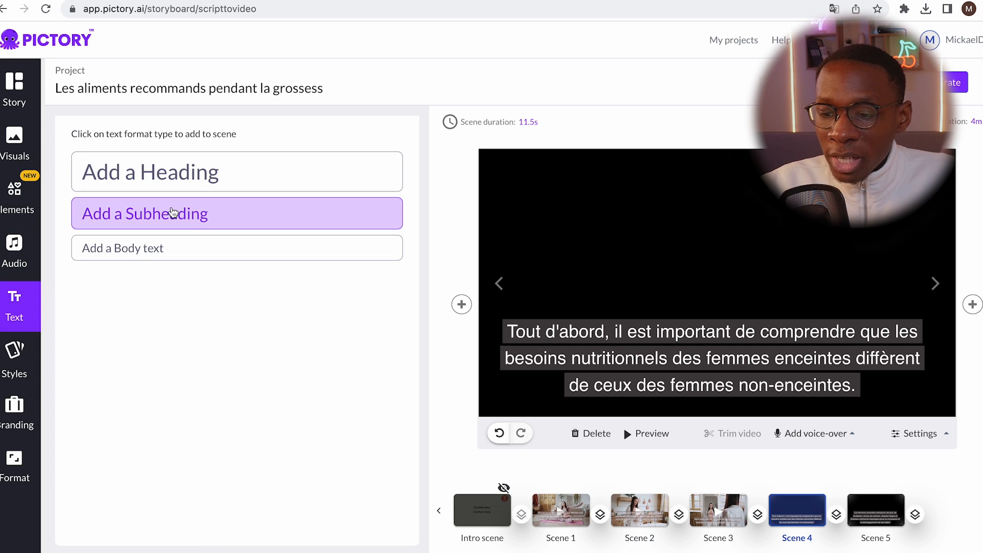
click(561, 510)
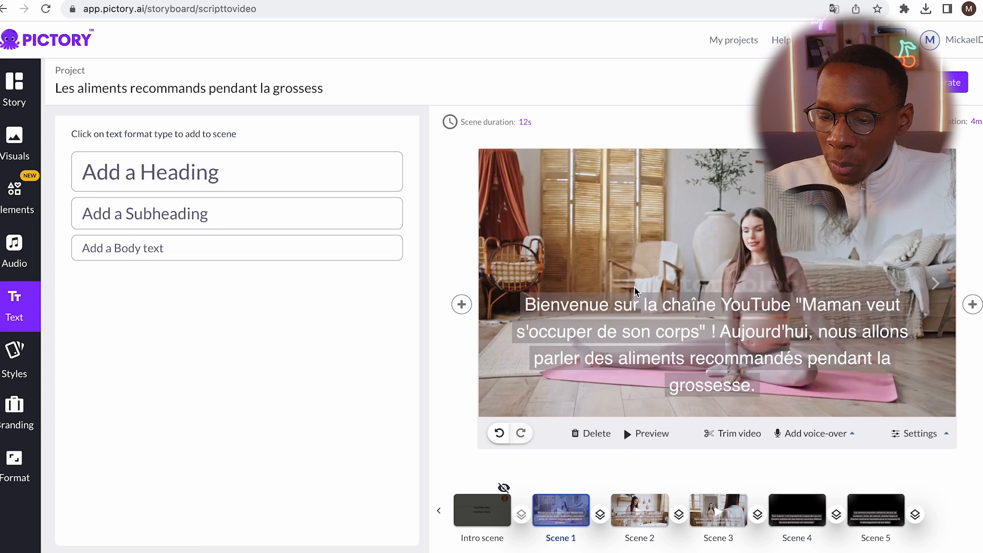
Add a subheading and a body text box to scene 1.
click(623, 324)
click(235, 213)
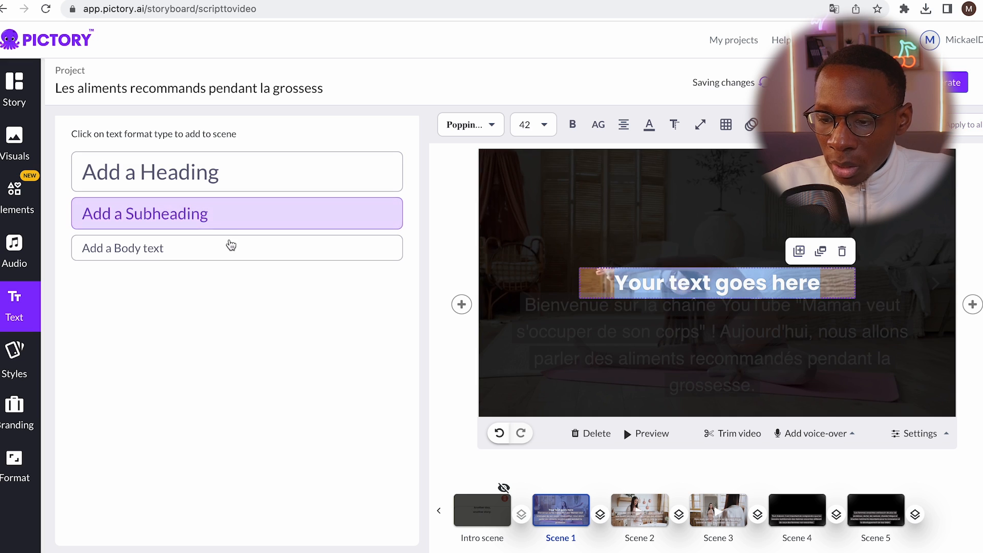
click(256, 251)
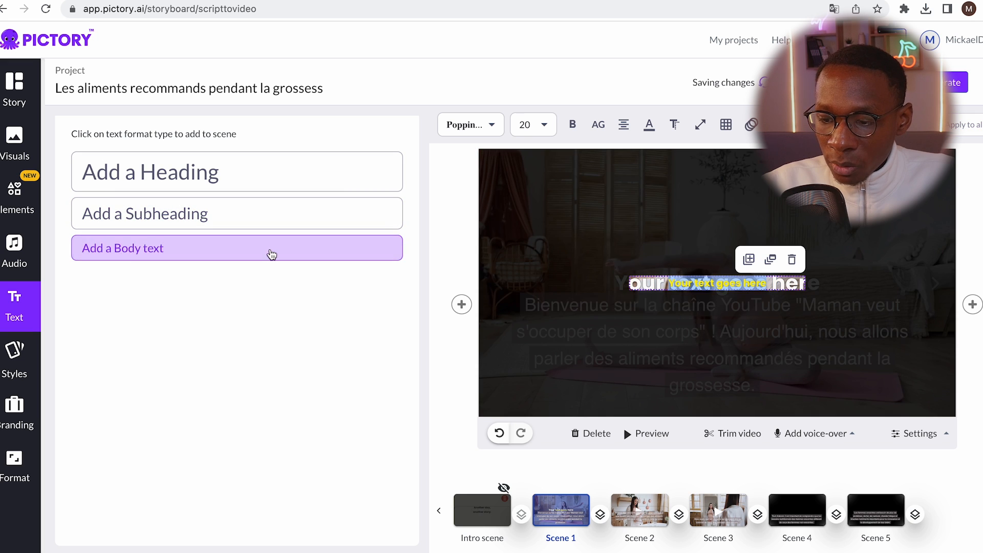
Delete the added body text and subheading boxes from scene 1, keeping the original caption.
key(BackSpace)
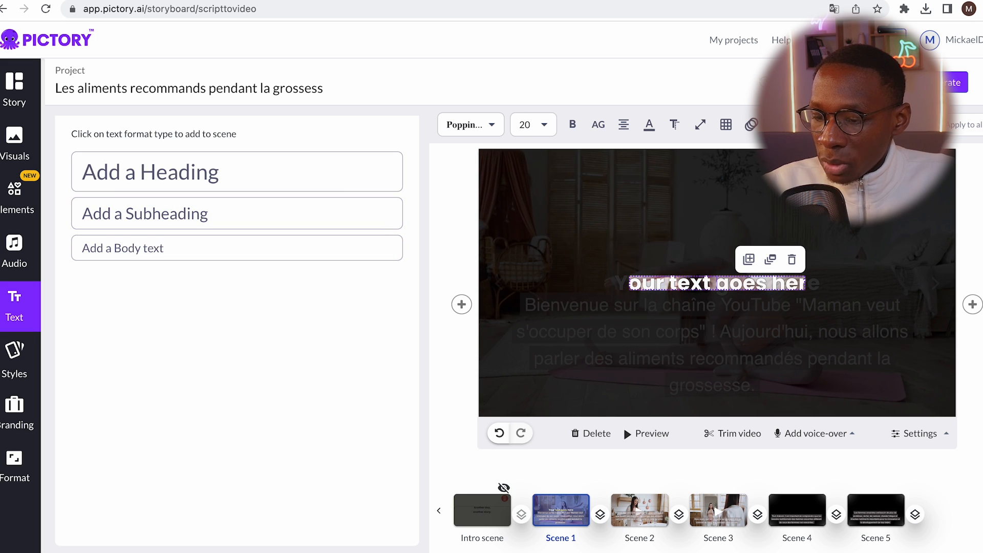
click(792, 259)
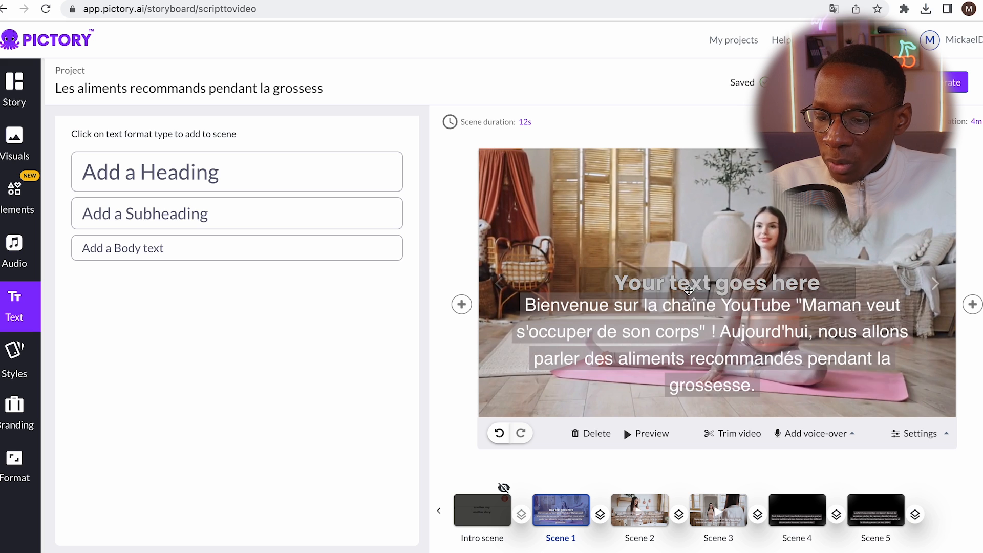
click(689, 290)
click(840, 250)
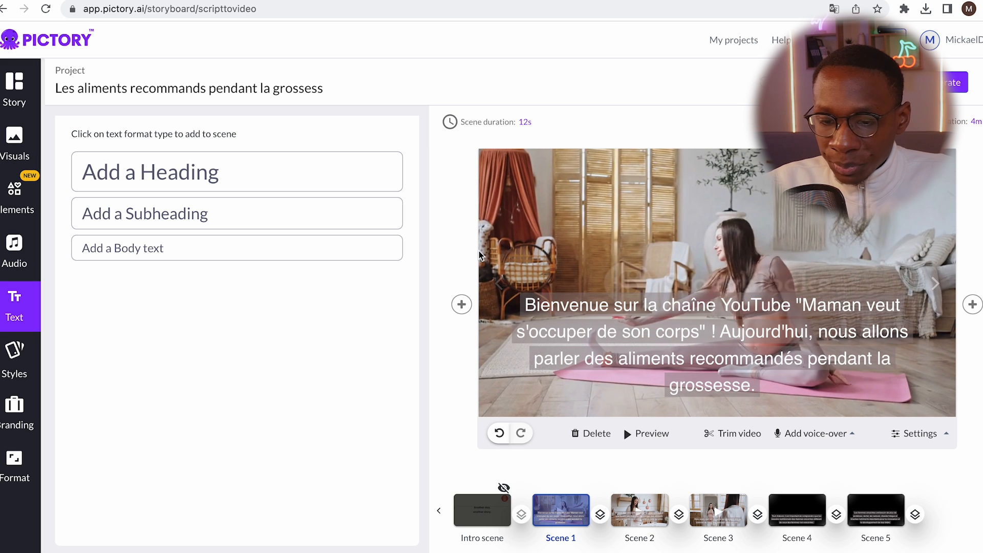
Try the Dove template's outro and intro styles on scene 1's caption, and reapply the default Simplistic scenes style.
click(15, 367)
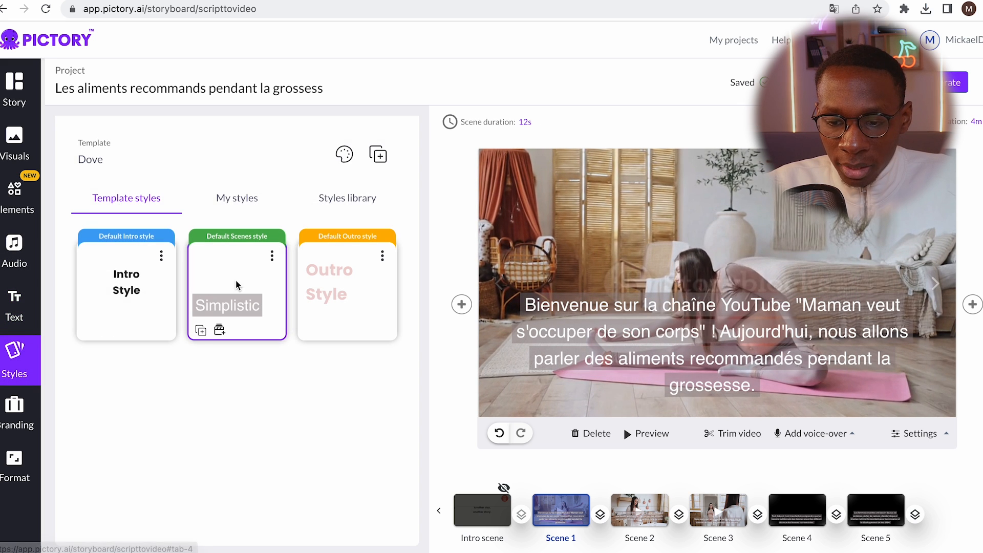
click(335, 275)
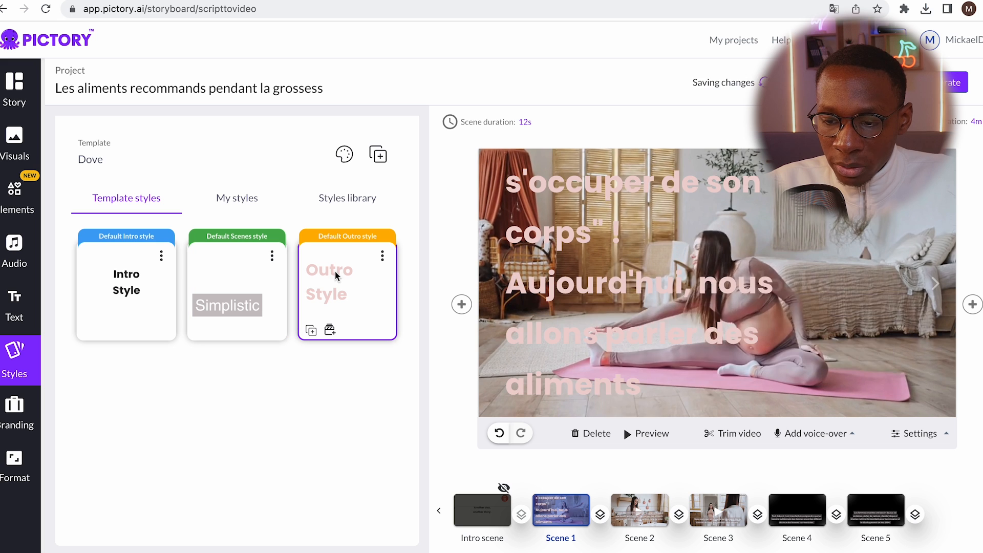
click(244, 292)
click(122, 296)
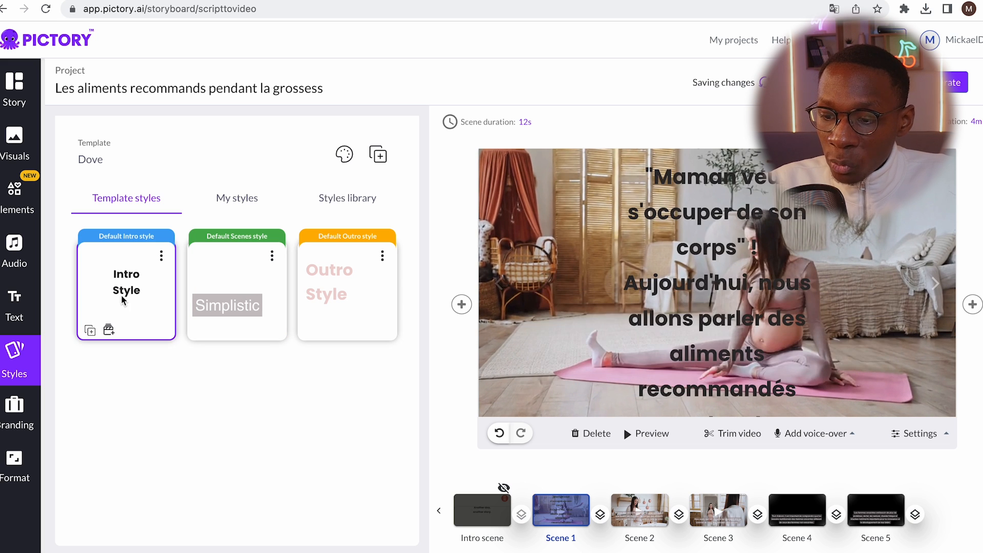
click(247, 291)
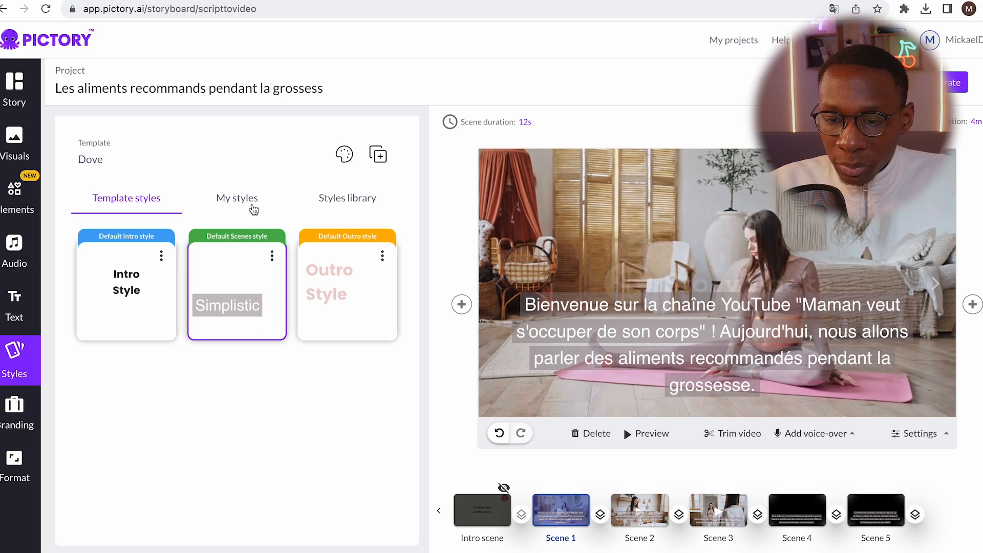
Look at the saved styles and the styles library, and check the branding options for the scene logo and intro.
click(253, 208)
click(333, 212)
click(154, 196)
click(10, 409)
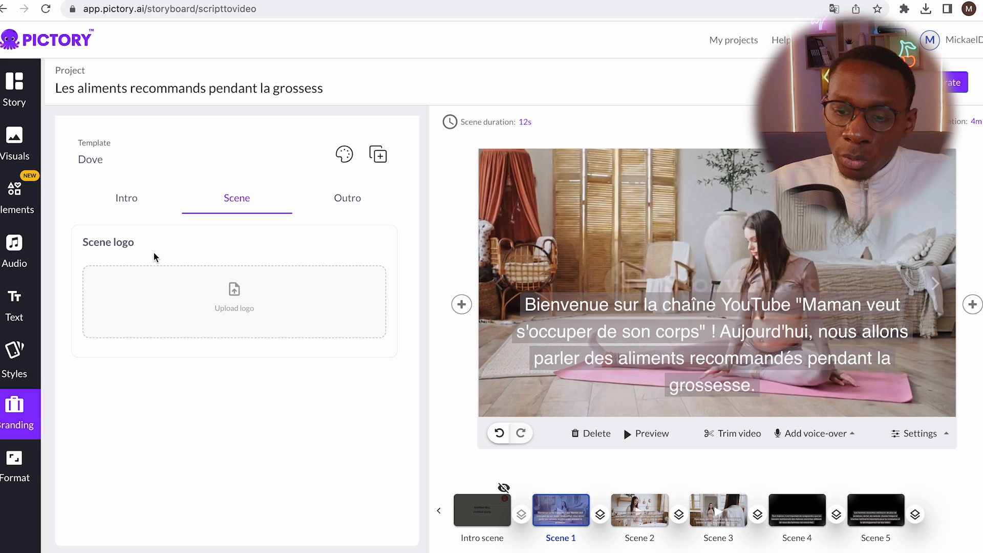
click(143, 200)
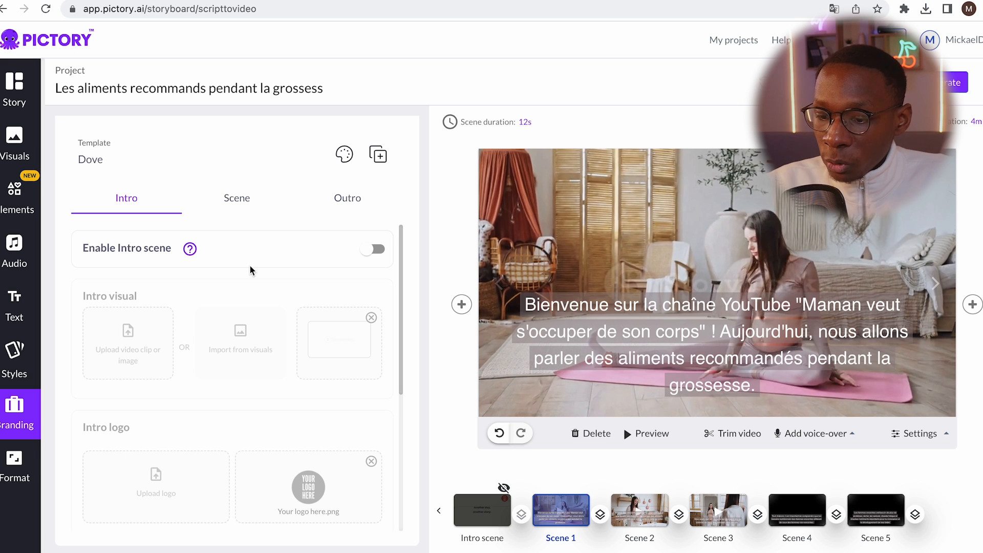
Change the video's aspect ratio to 9:16 Portrait.
click(14, 466)
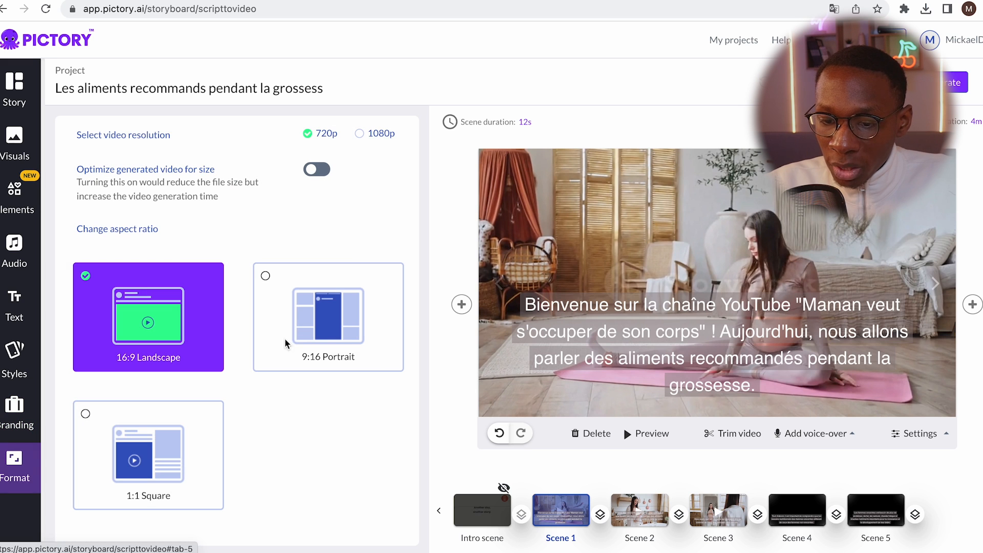
click(329, 325)
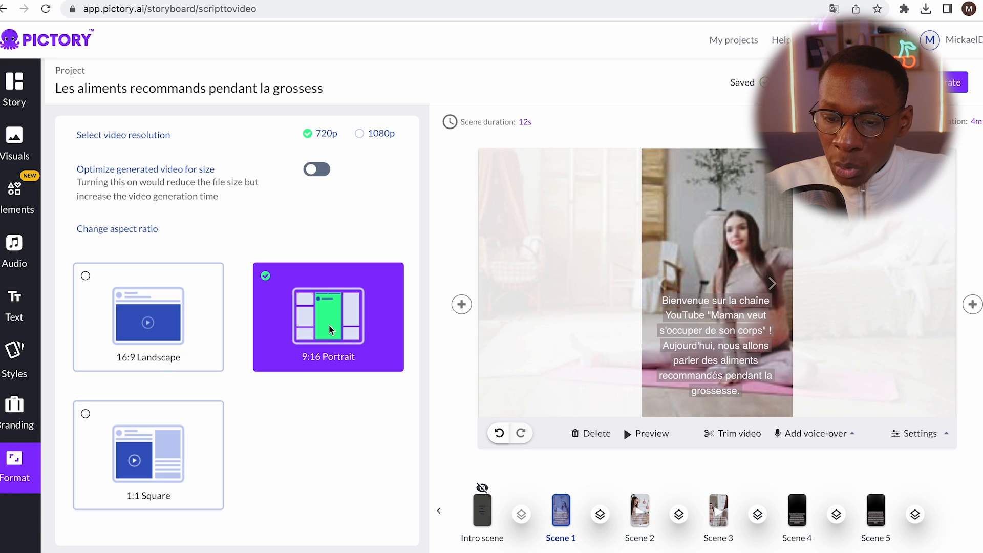